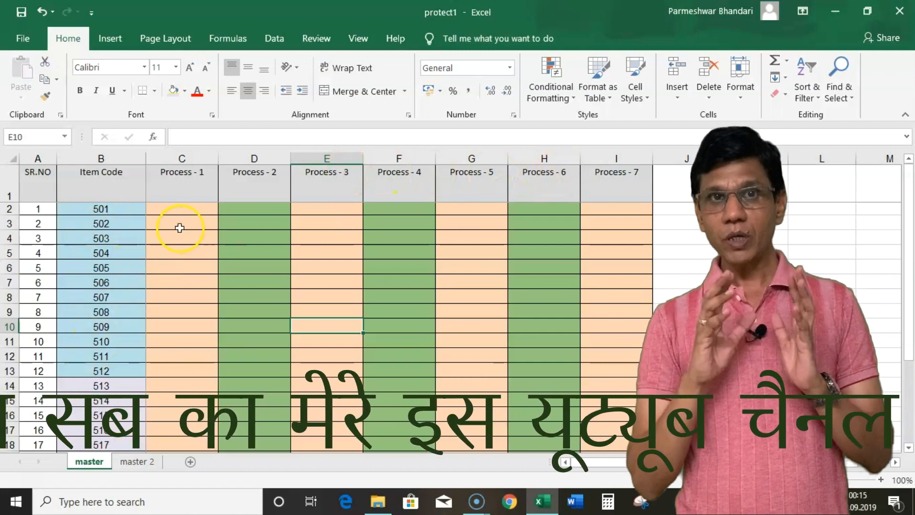
Select and inspect the Process - 1 to Process - 4 columns and cells on master.
{"action": "left_click", "coordinate": [185, 158]}
{"action": "left_click", "coordinate": [180, 236]}
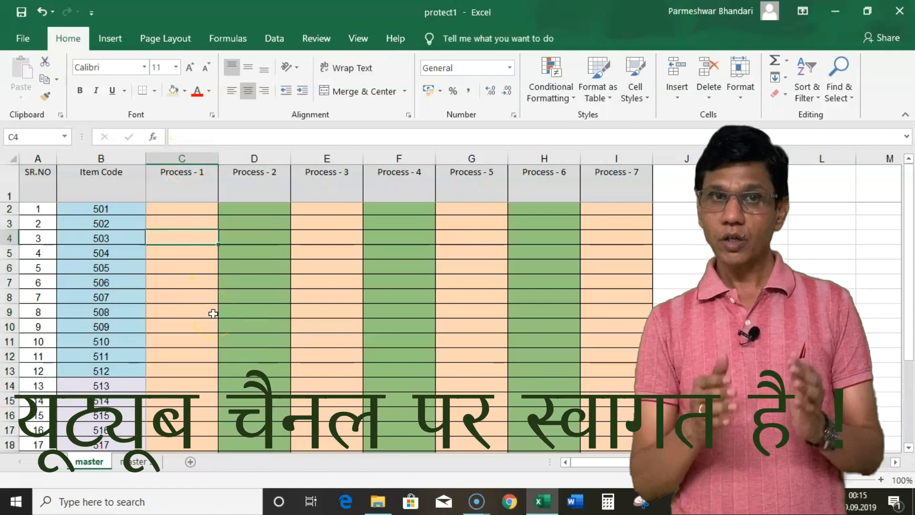
{"action": "left_click", "coordinate": [266, 158]}
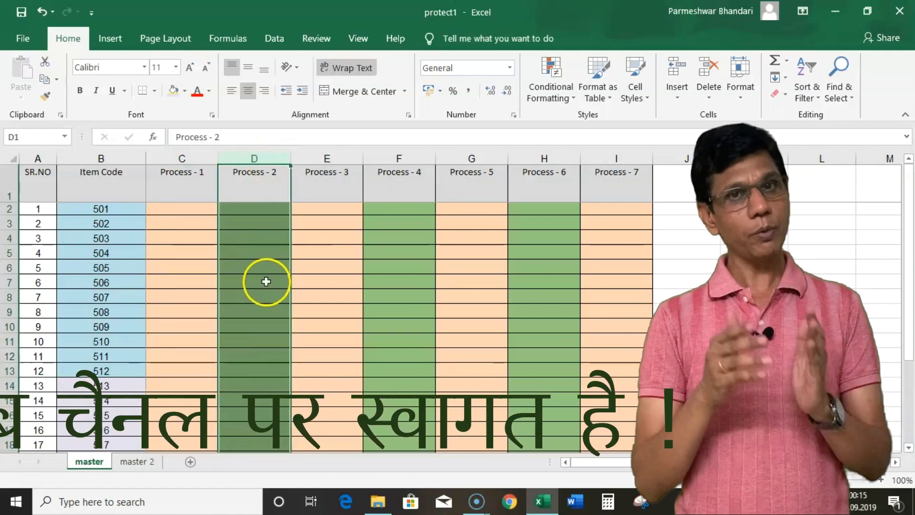
{"action": "left_click", "coordinate": [333, 158]}
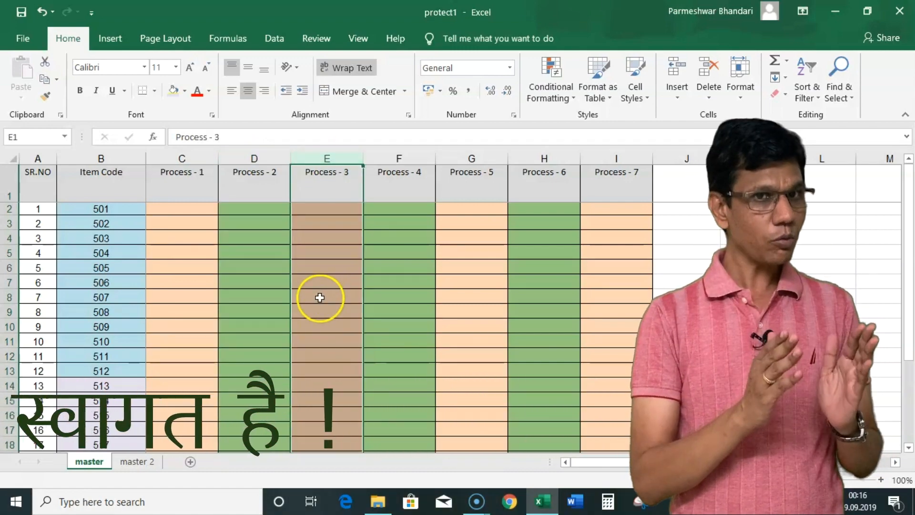
{"action": "left_click", "coordinate": [259, 309]}
{"action": "left_click", "coordinate": [198, 313]}
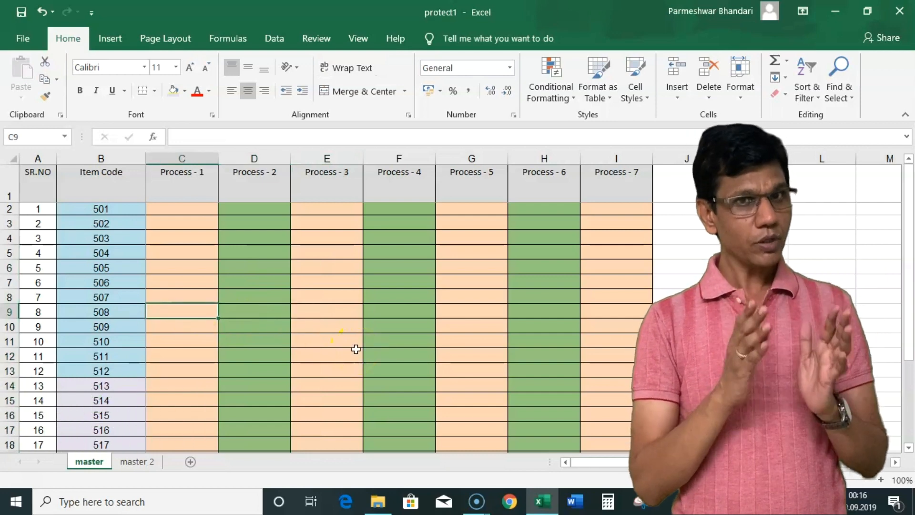
{"action": "left_click_drag", "start_coordinate": [181, 223], "coordinate": [176, 400]}
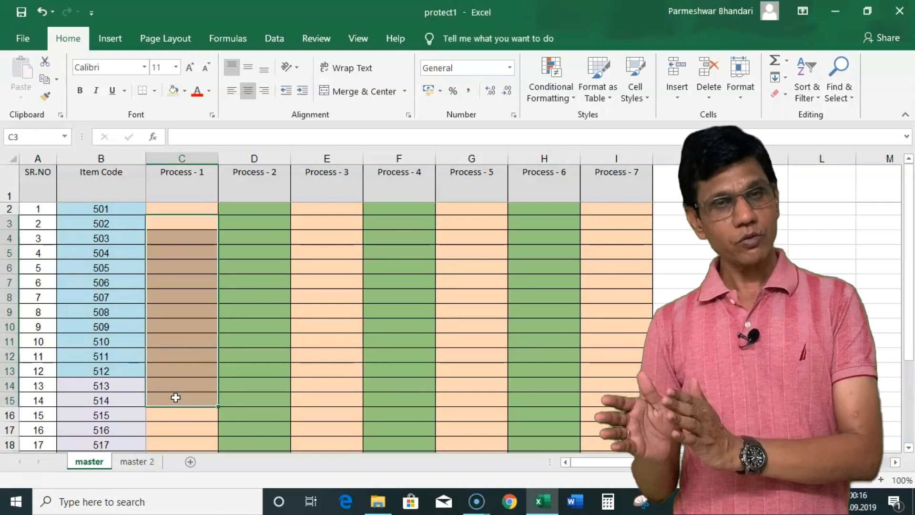
{"action": "left_click_drag", "start_coordinate": [326, 208], "coordinate": [319, 408]}
{"action": "left_click_drag", "start_coordinate": [402, 213], "coordinate": [391, 400]}
{"action": "left_click", "coordinate": [323, 362]}
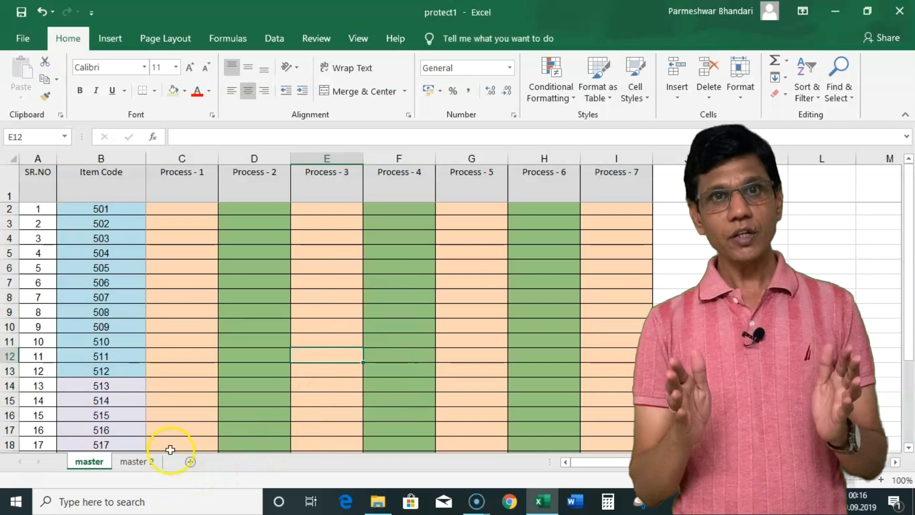
Check cell B15 on master 2, then return to master and select E4:E13.
{"action": "left_click", "coordinate": [137, 462]}
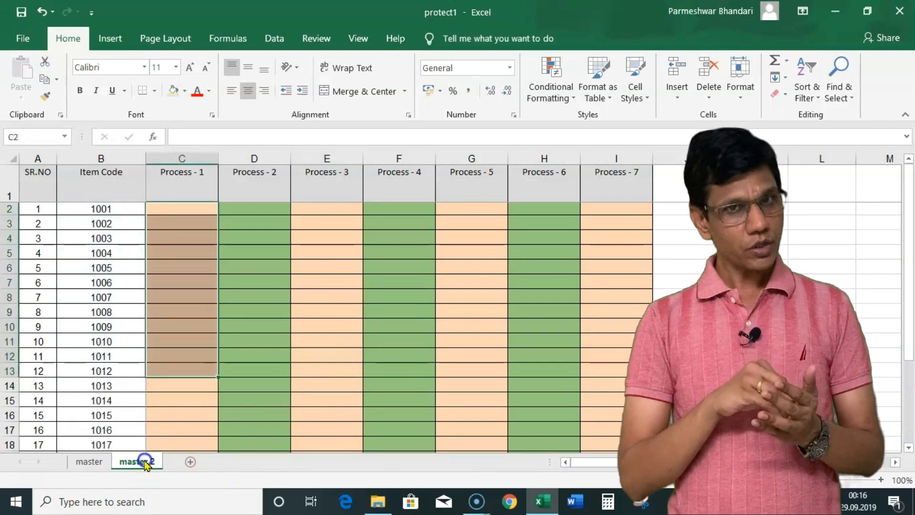
{"action": "left_click", "coordinate": [133, 400]}
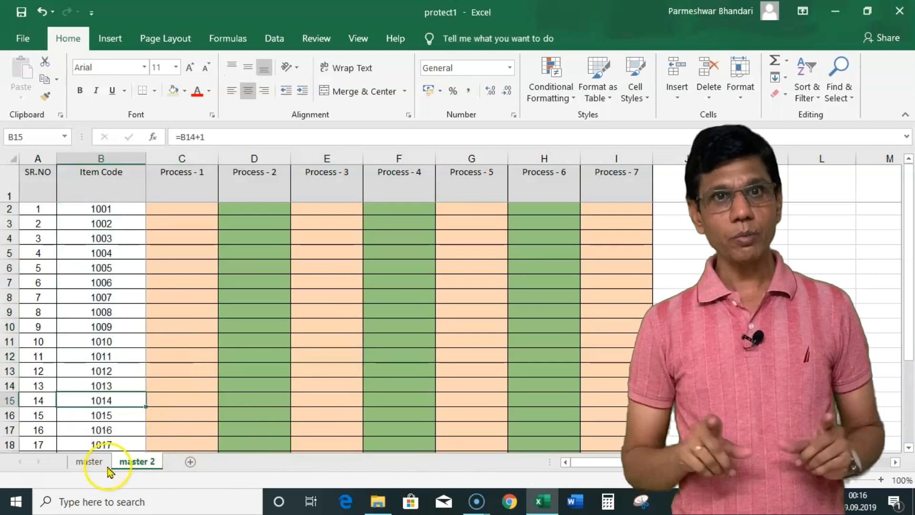
{"action": "left_click", "coordinate": [92, 461]}
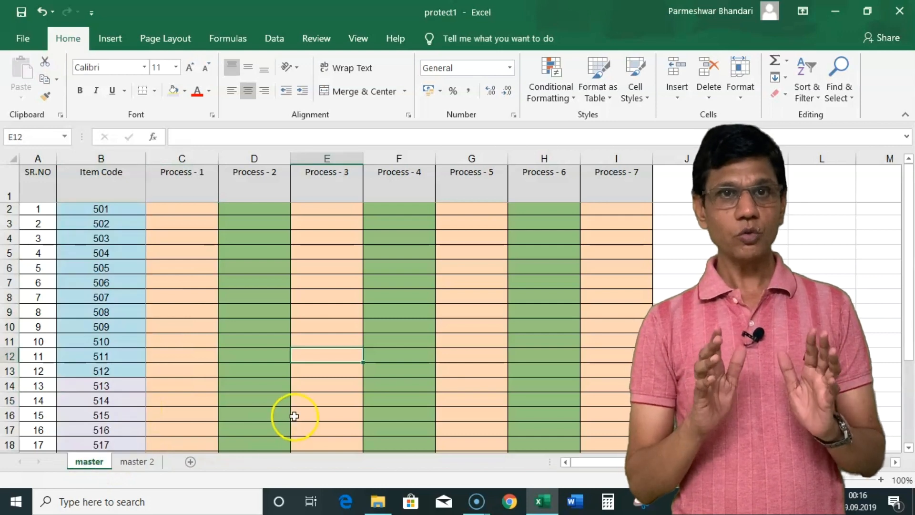
{"action": "left_click_drag", "start_coordinate": [331, 238], "coordinate": [319, 371]}
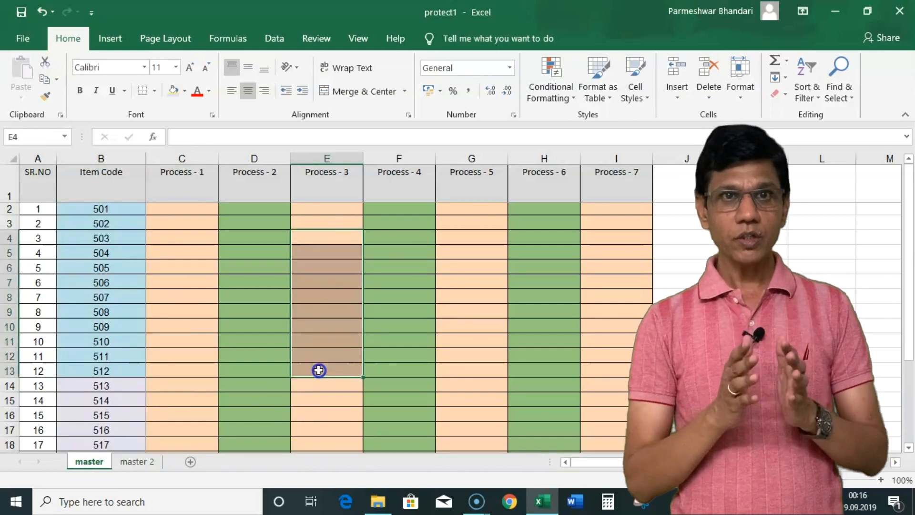
{"action": "left_click", "coordinate": [327, 327]}
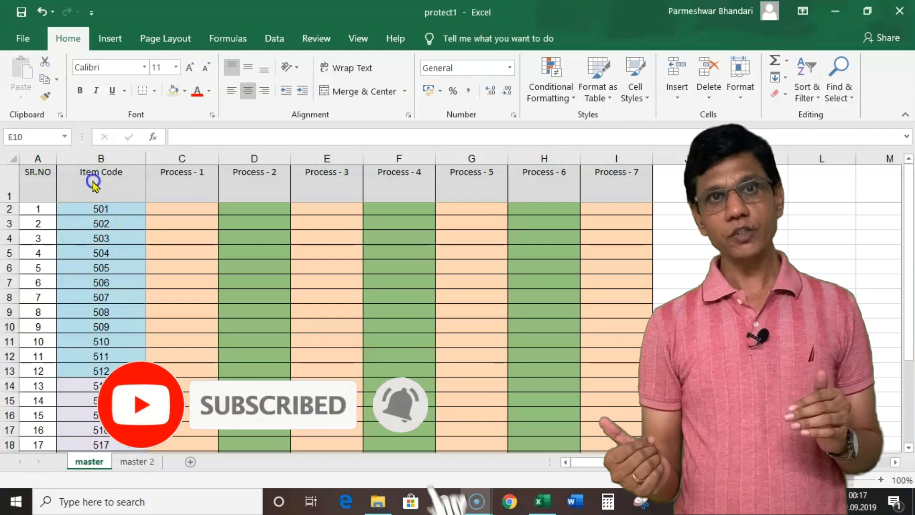
Click through the Item Code and Process header cells and several cells in columns C–J.
{"action": "left_click", "coordinate": [543, 184]}
{"action": "left_click", "coordinate": [385, 181]}
{"action": "left_click", "coordinate": [312, 183]}
{"action": "left_click", "coordinate": [254, 183]}
{"action": "left_click", "coordinate": [187, 185]}
{"action": "left_click", "coordinate": [119, 184]}
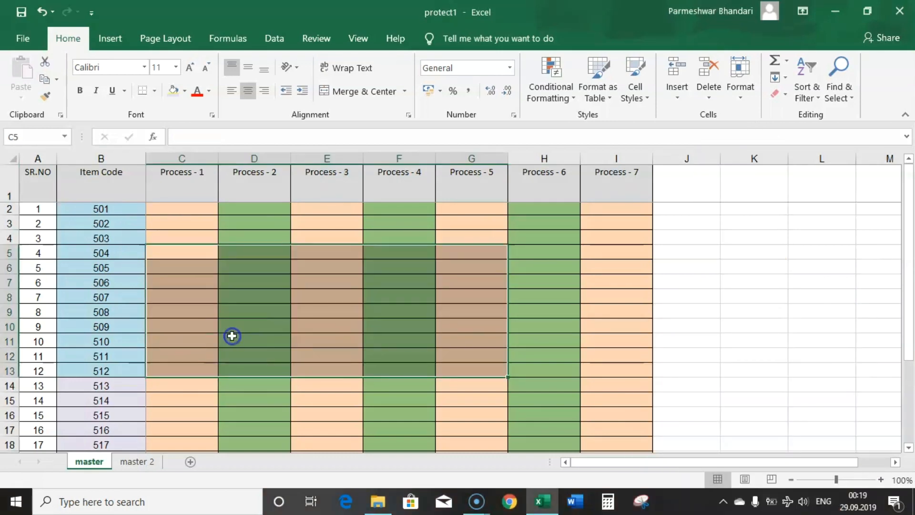
{"action": "left_click", "coordinate": [282, 312]}
{"action": "left_click", "coordinate": [624, 297]}
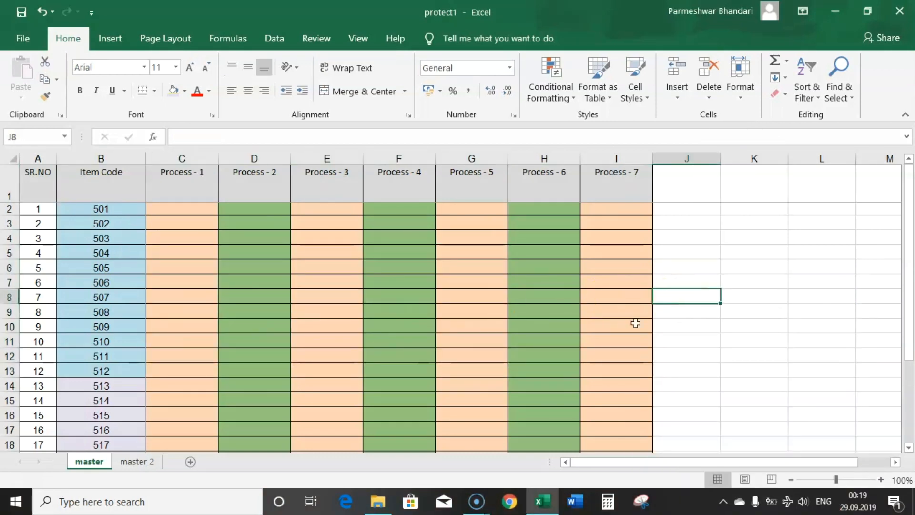
{"action": "left_click", "coordinate": [685, 274]}
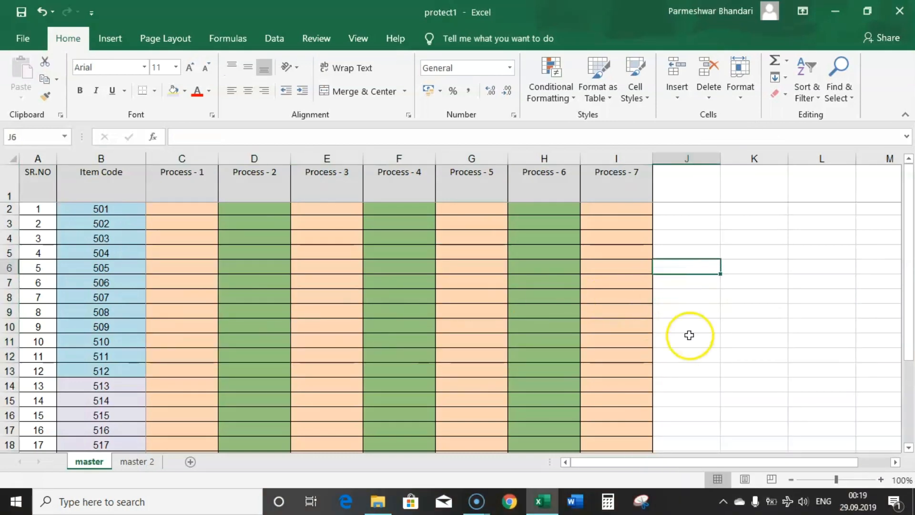
{"action": "left_click", "coordinate": [289, 284]}
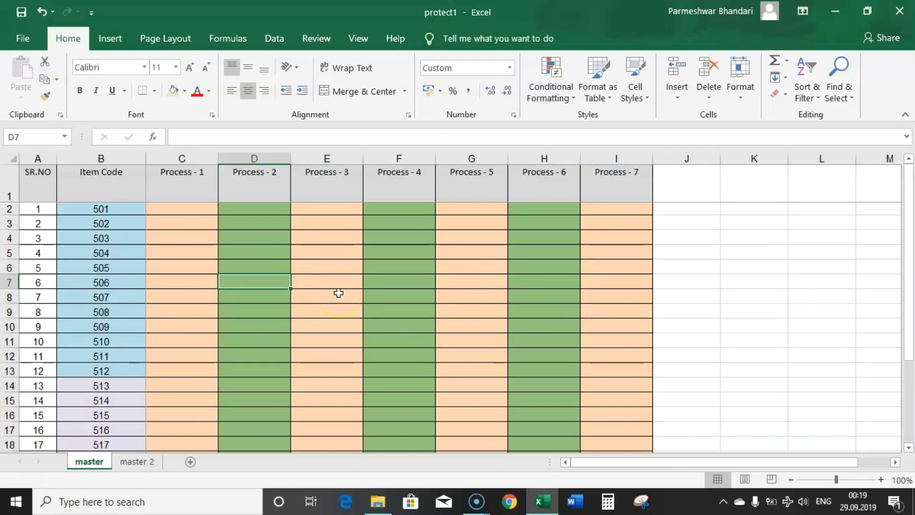
Select the entire sheet and clear Locked on the Format Cells Protection tab.
{"action": "left_click", "coordinate": [13, 157]}
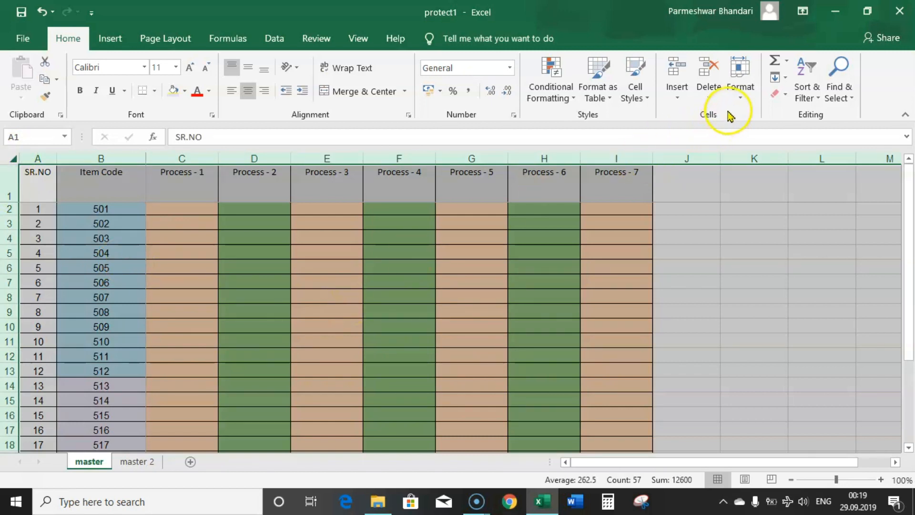
{"action": "left_click", "coordinate": [743, 93]}
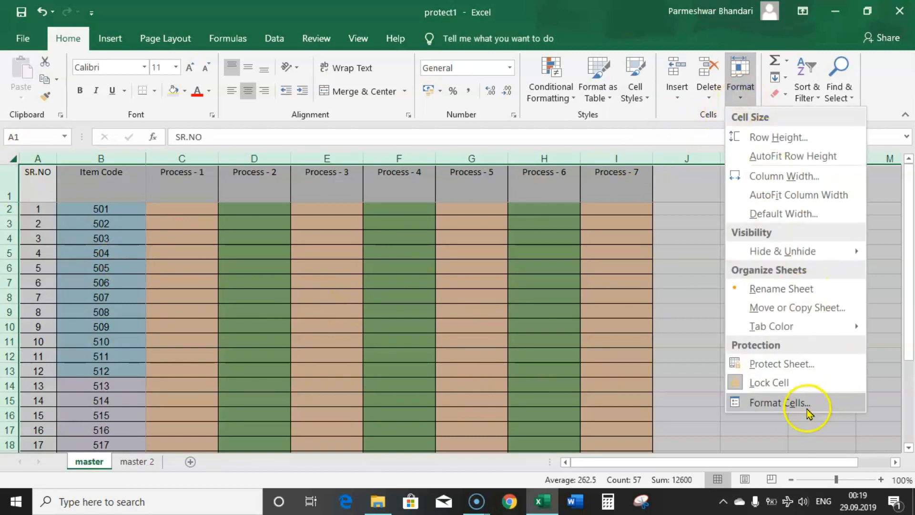
{"action": "left_click", "coordinate": [795, 404]}
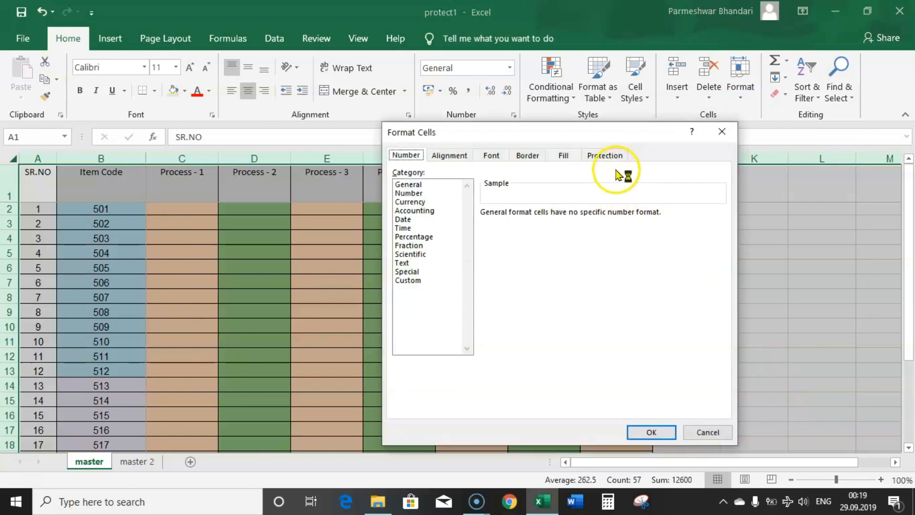
{"action": "left_click", "coordinate": [606, 156]}
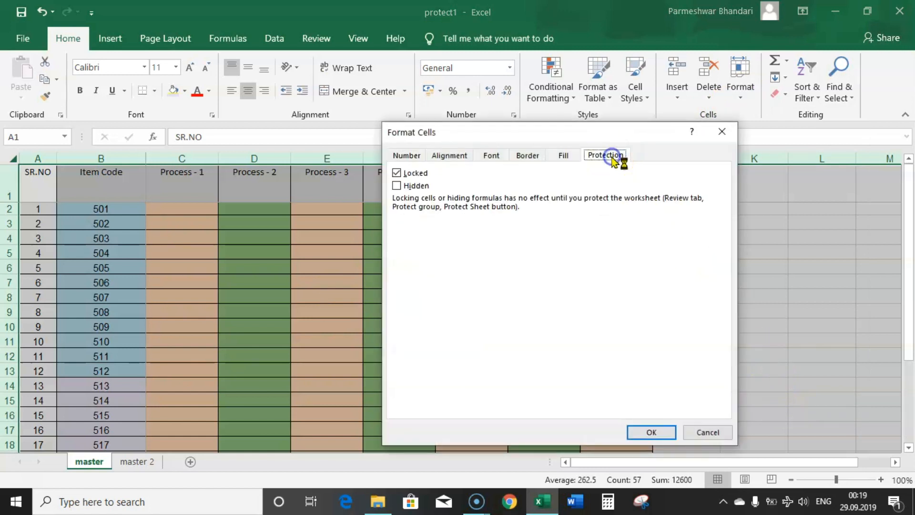
{"action": "left_click", "coordinate": [399, 174]}
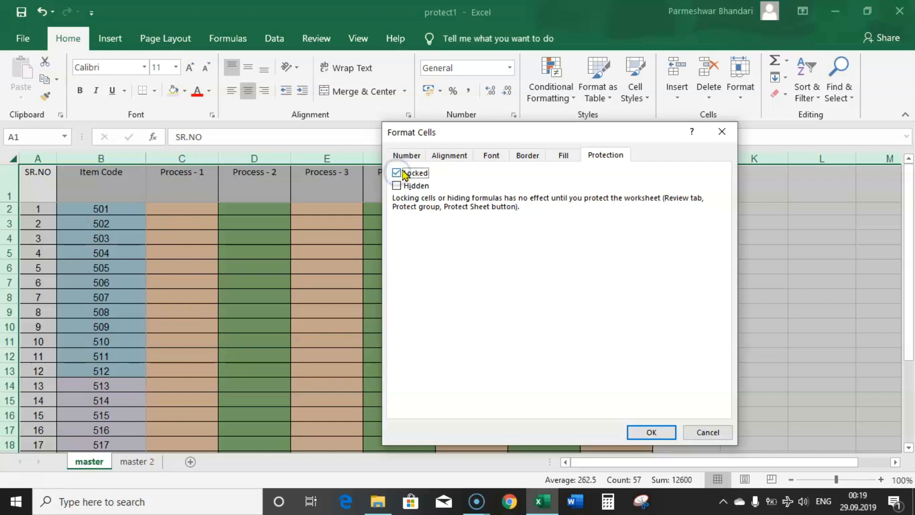
{"action": "left_click", "coordinate": [650, 432]}
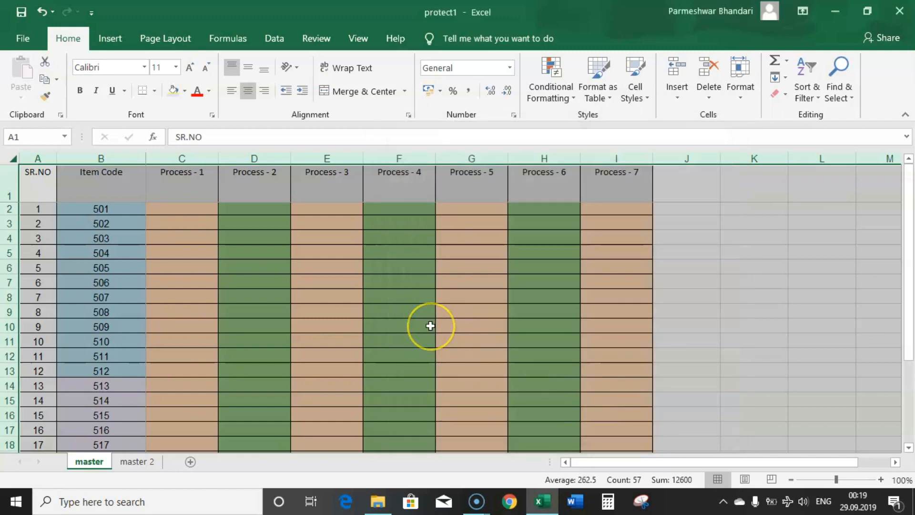
{"action": "left_click", "coordinate": [428, 310]}
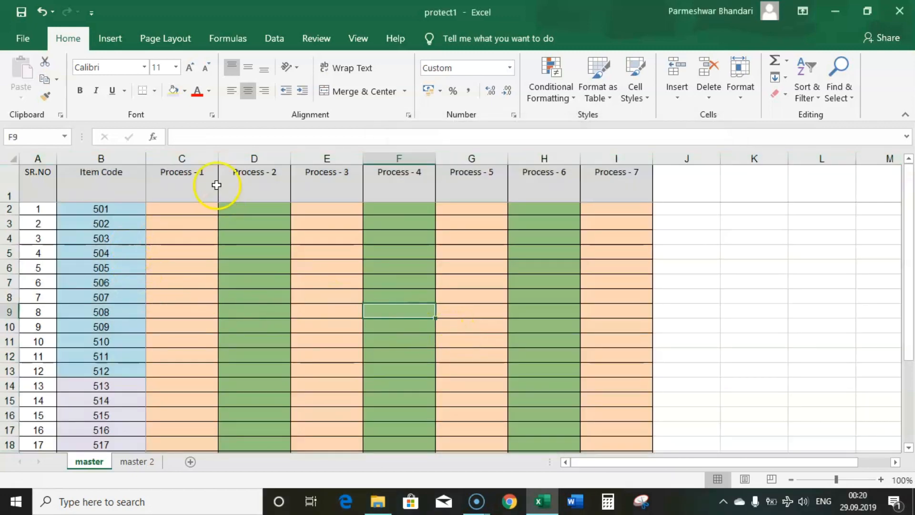
Open Allow Users to Edit Ranges from the Review tab and start a new range.
{"action": "left_click", "coordinate": [316, 40]}
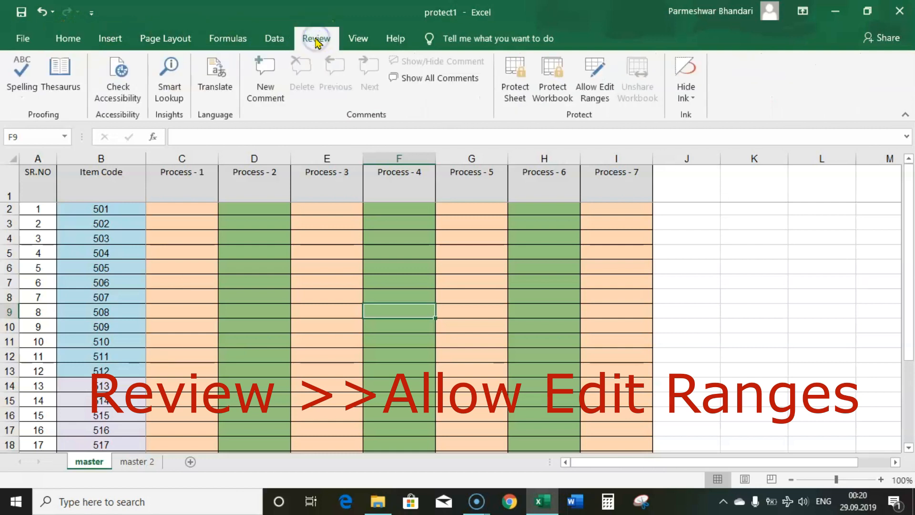
{"action": "left_click", "coordinate": [604, 98]}
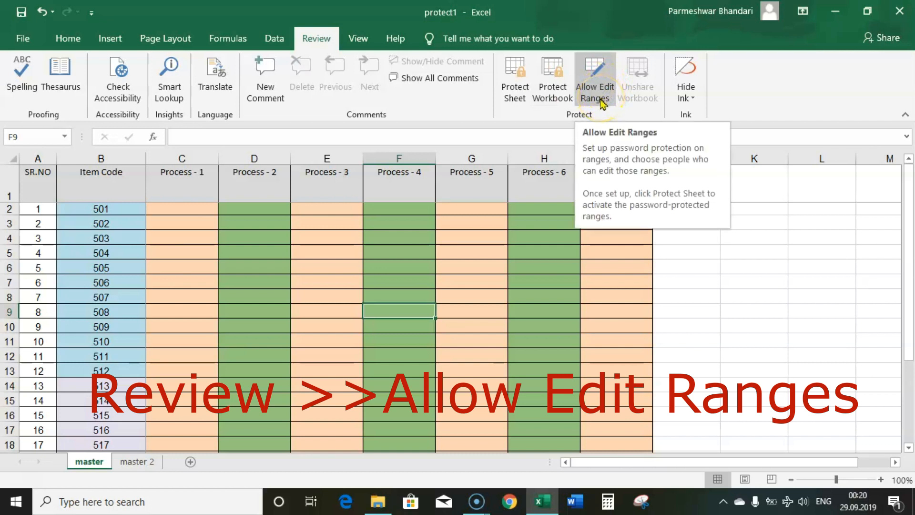
{"action": "left_click", "coordinate": [603, 101]}
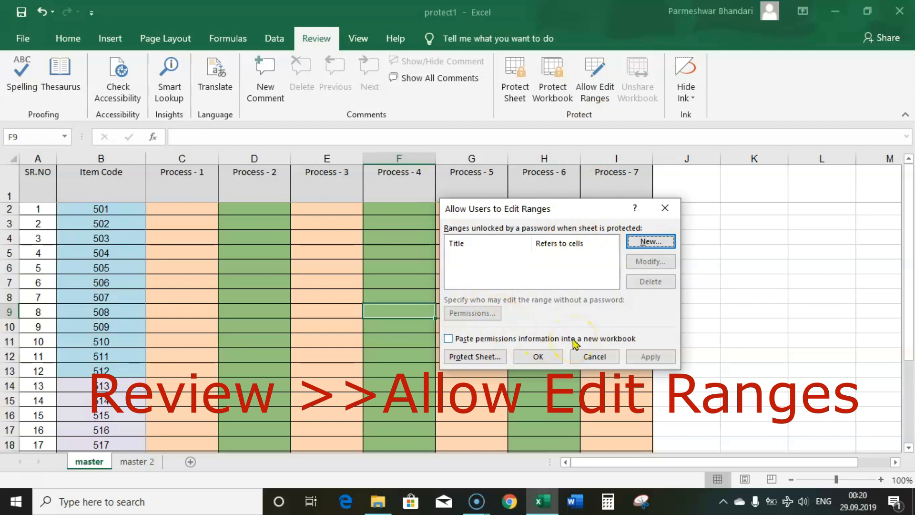
{"action": "left_click", "coordinate": [648, 242]}
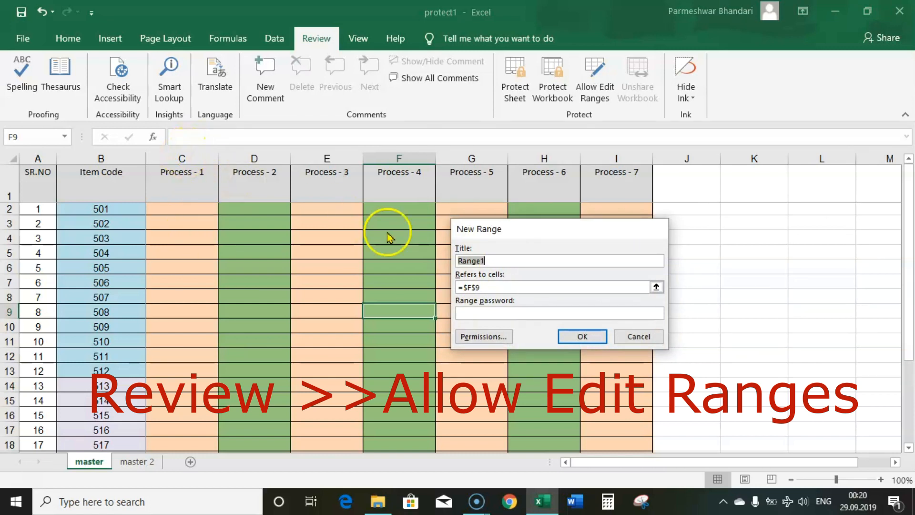
Define Range1 as column $C:$C and set and confirm its password.
{"action": "left_click", "coordinate": [501, 287]}
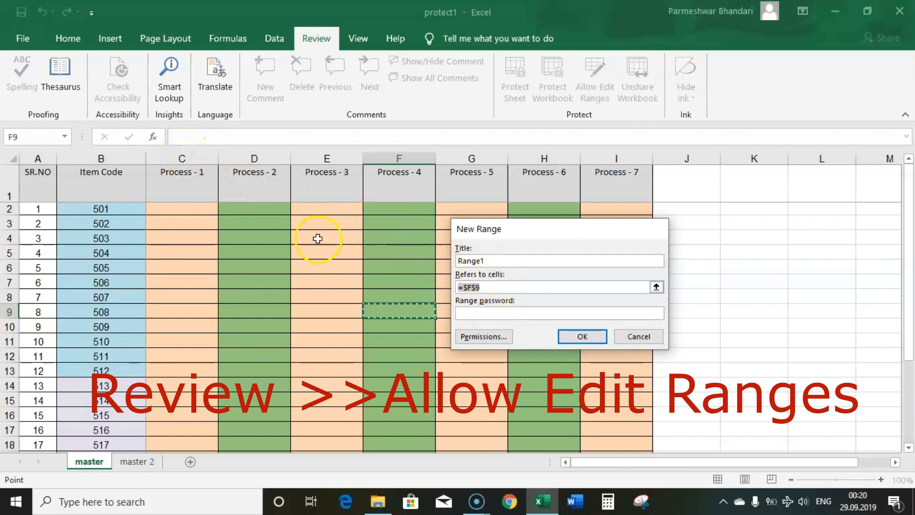
{"action": "left_click", "coordinate": [184, 158]}
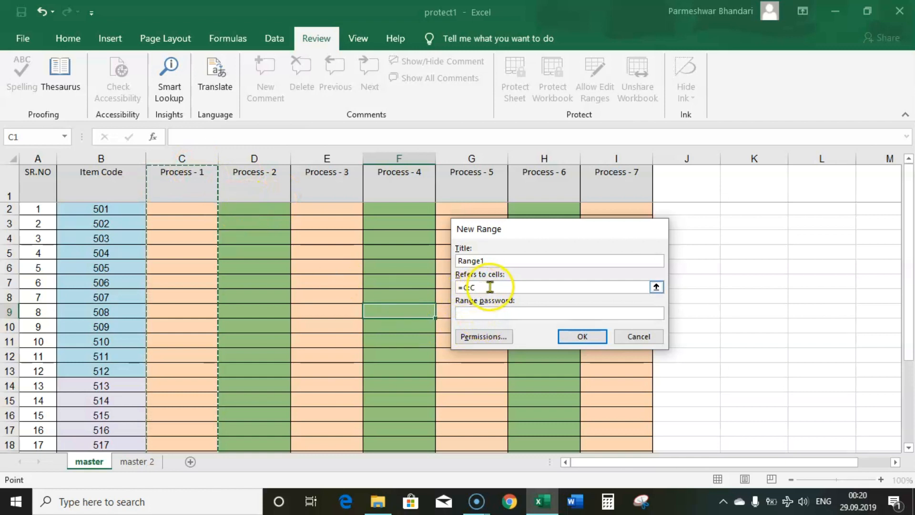
{"action": "left_click", "coordinate": [505, 259]}
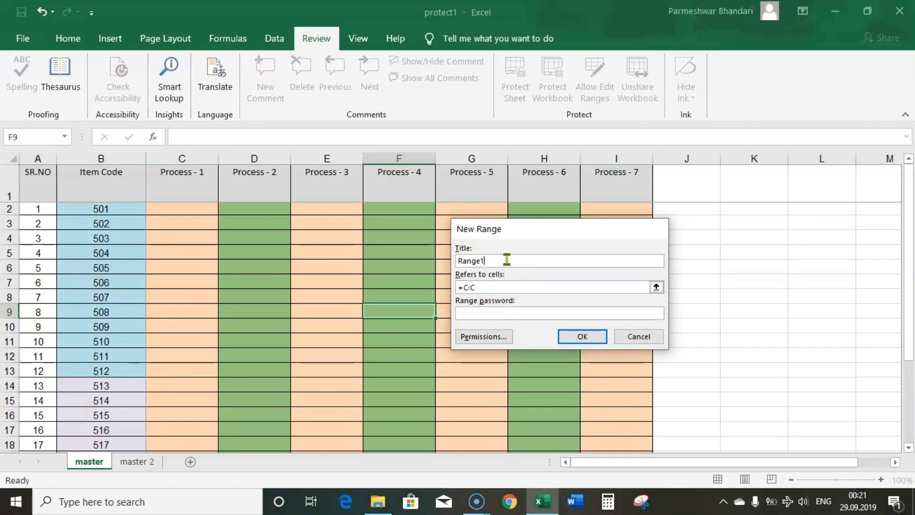
{"action": "left_click", "coordinate": [538, 258]}
{"action": "left_click", "coordinate": [504, 315]}
{"action": "left_click", "coordinate": [572, 334]}
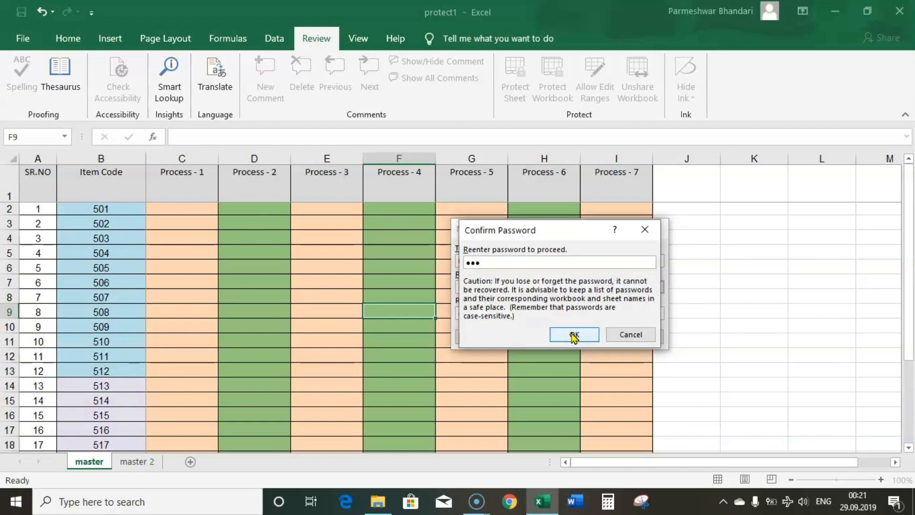
{"action": "left_click", "coordinate": [574, 334]}
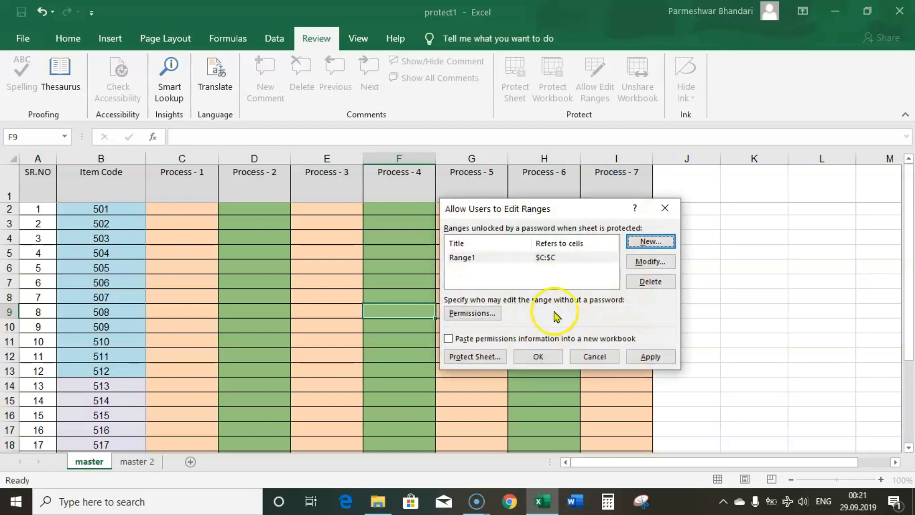
Apply Range1, then reopen Allow Edit Ranges and start a second range.
{"action": "left_click", "coordinate": [643, 357]}
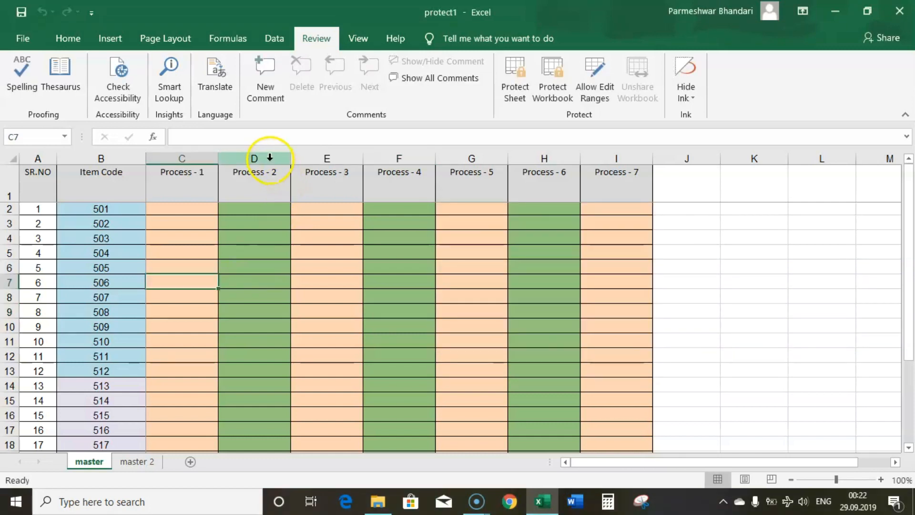
{"action": "left_click", "coordinate": [270, 158]}
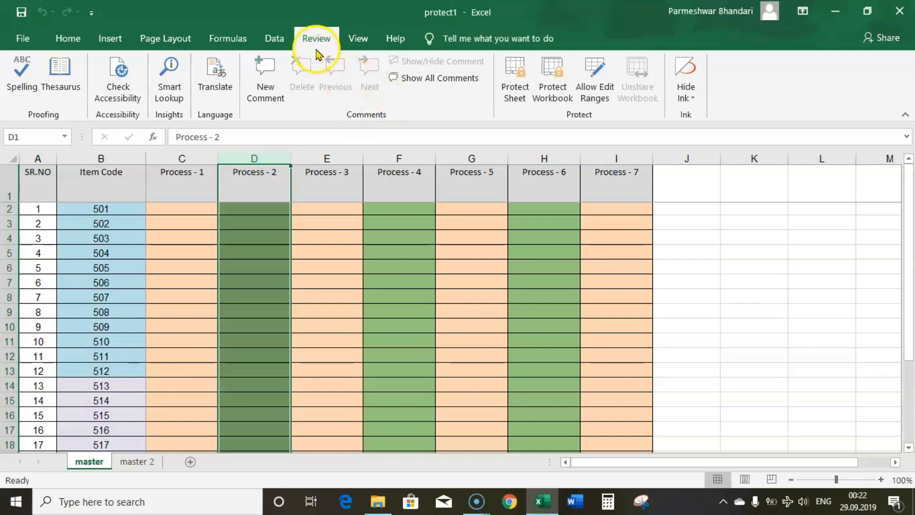
{"action": "left_click", "coordinate": [312, 31]}
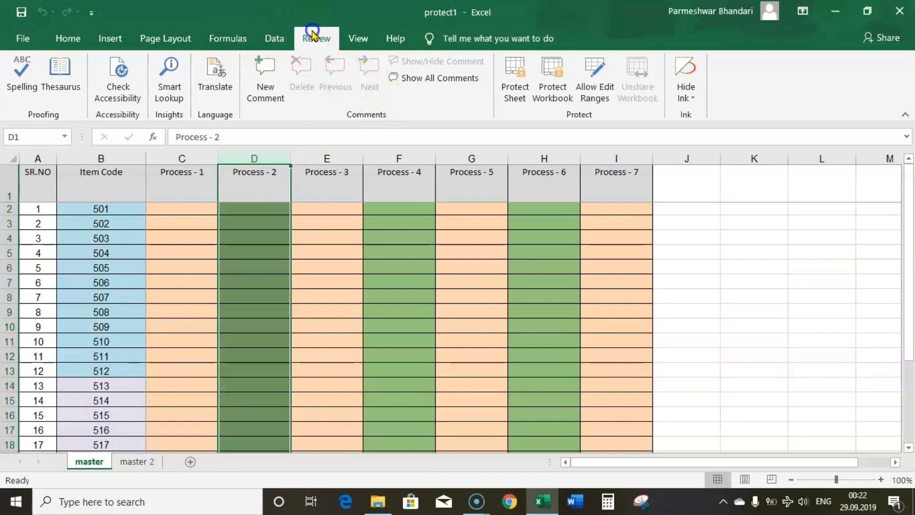
{"action": "left_click", "coordinate": [597, 97]}
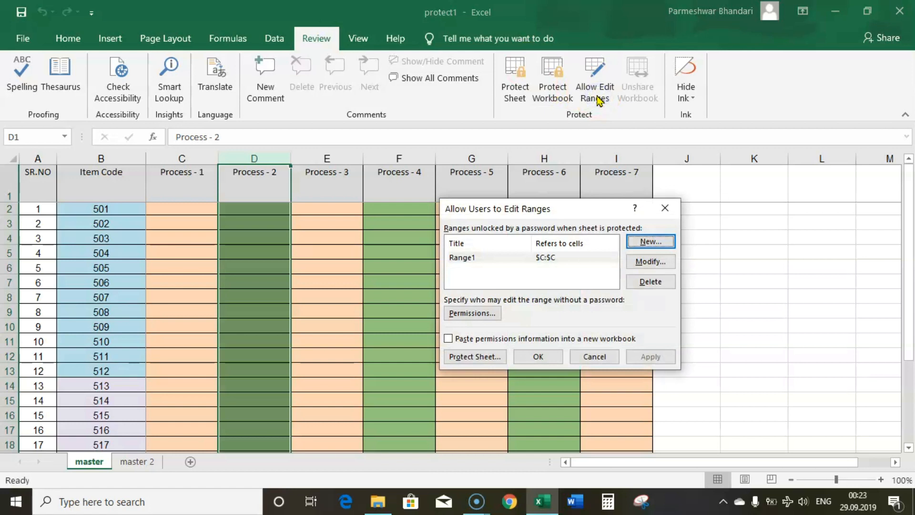
{"action": "left_click", "coordinate": [651, 242]}
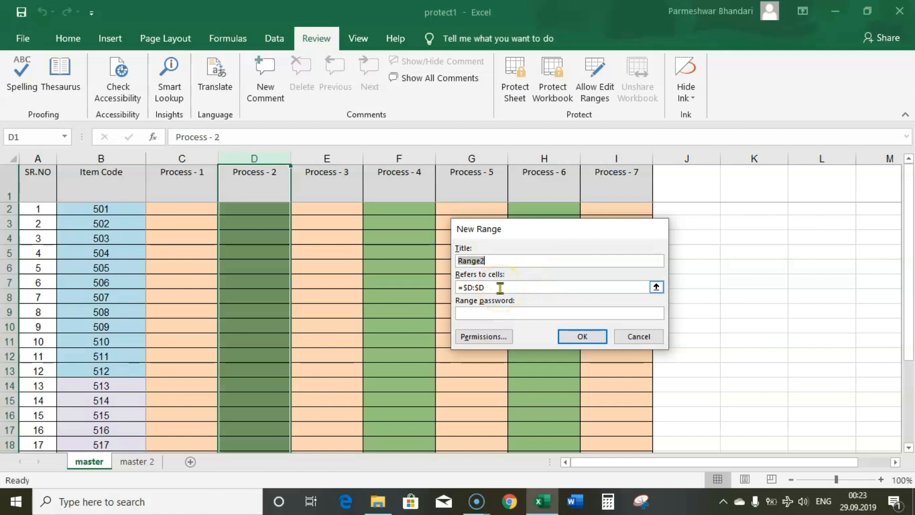
Set Range2 to column $D:$D with a confirmed password, apply it and close the list.
{"action": "left_click", "coordinate": [499, 288]}
{"action": "left_click", "coordinate": [256, 158]}
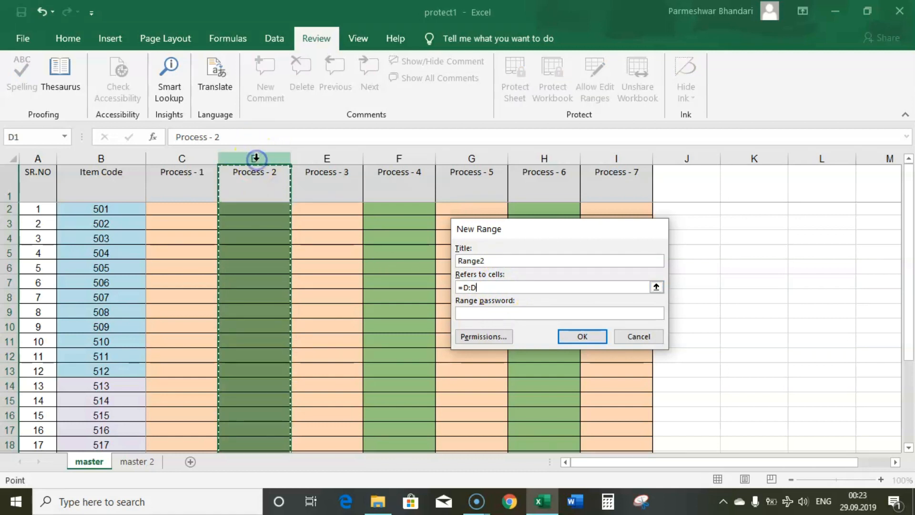
{"action": "left_click", "coordinate": [535, 315]}
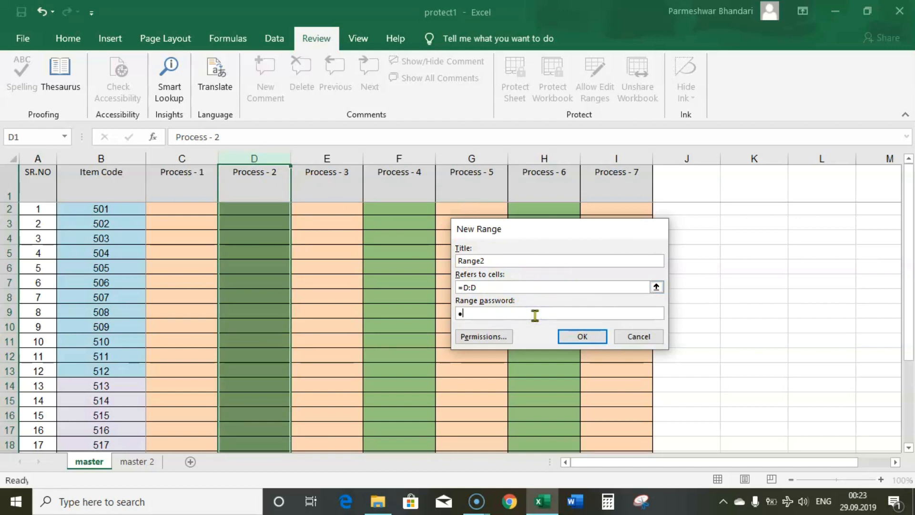
{"action": "left_click", "coordinate": [566, 336]}
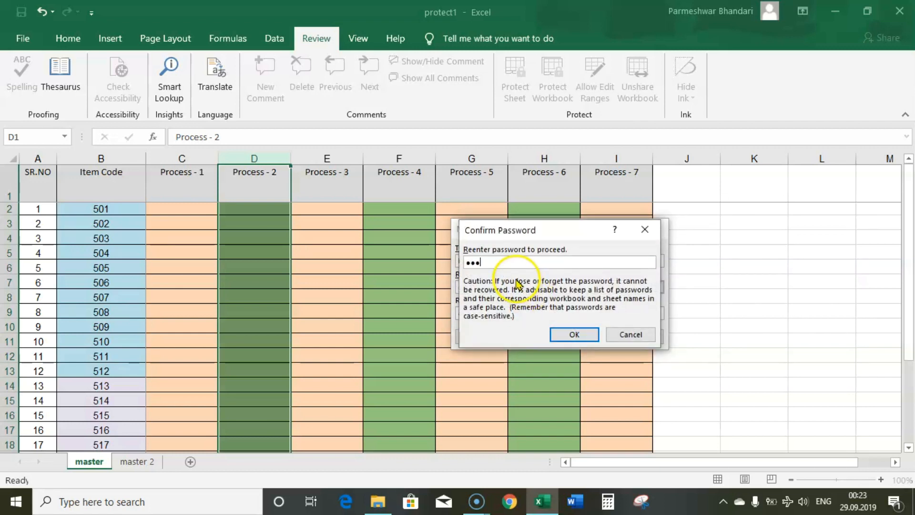
{"action": "left_click", "coordinate": [574, 334]}
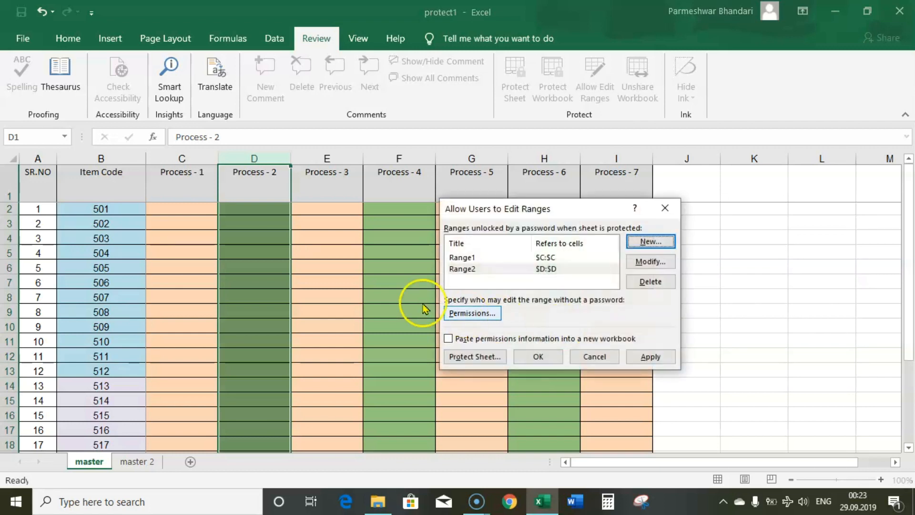
{"action": "left_click", "coordinate": [649, 358]}
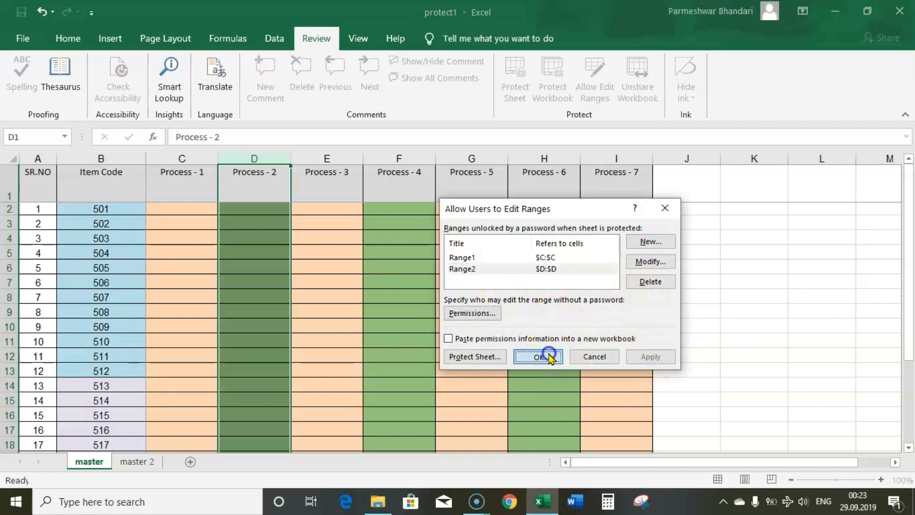
{"action": "left_click", "coordinate": [538, 357]}
{"action": "left_click", "coordinate": [358, 295]}
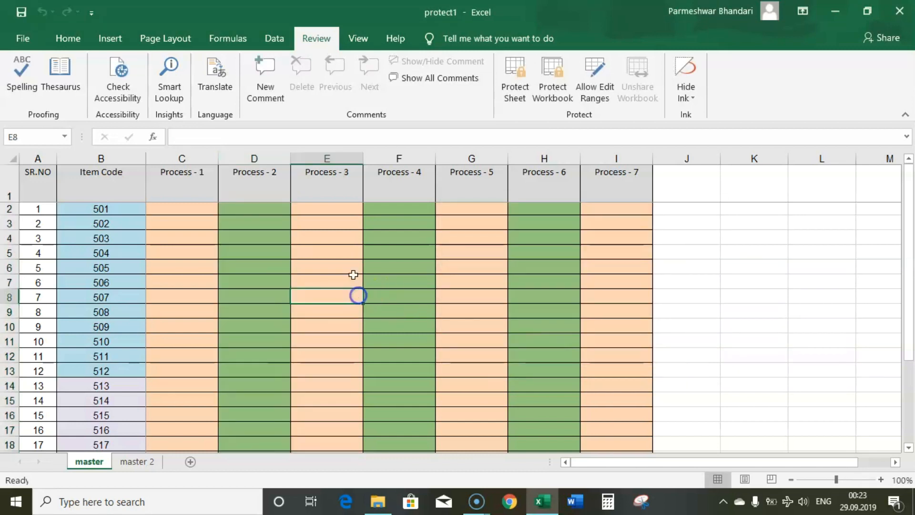
{"action": "left_click", "coordinate": [336, 161]}
Select item codes B2:B13 and start a new editable range for them.
{"action": "left_click", "coordinate": [399, 160]}
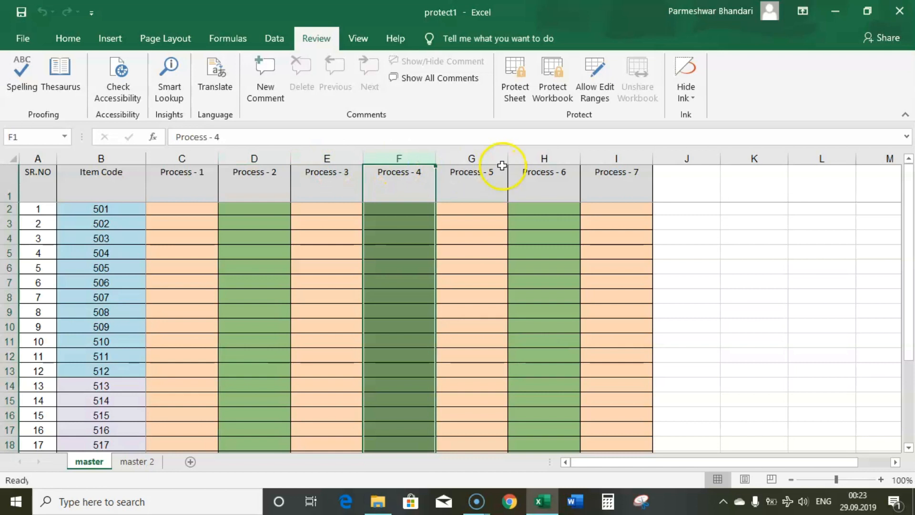
{"action": "left_click", "coordinate": [563, 158]}
{"action": "left_click_drag", "start_coordinate": [84, 208], "coordinate": [95, 369]}
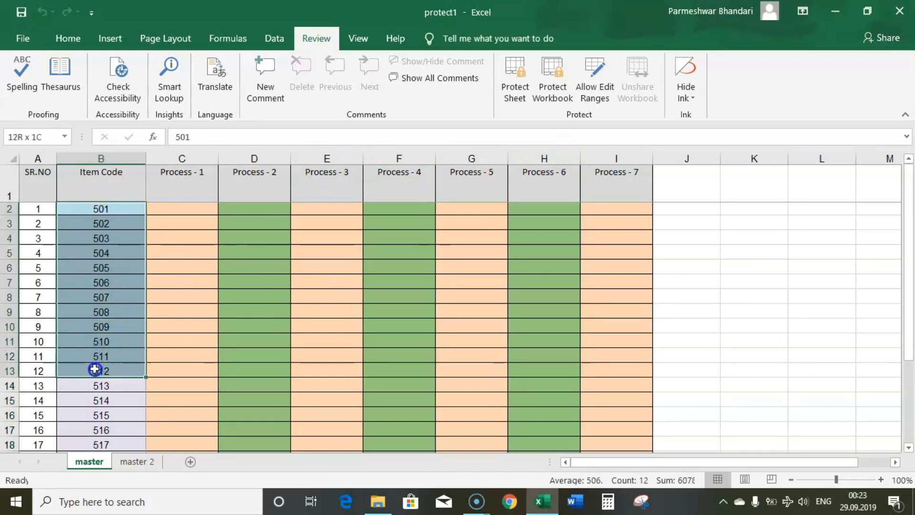
{"action": "left_click", "coordinate": [590, 100]}
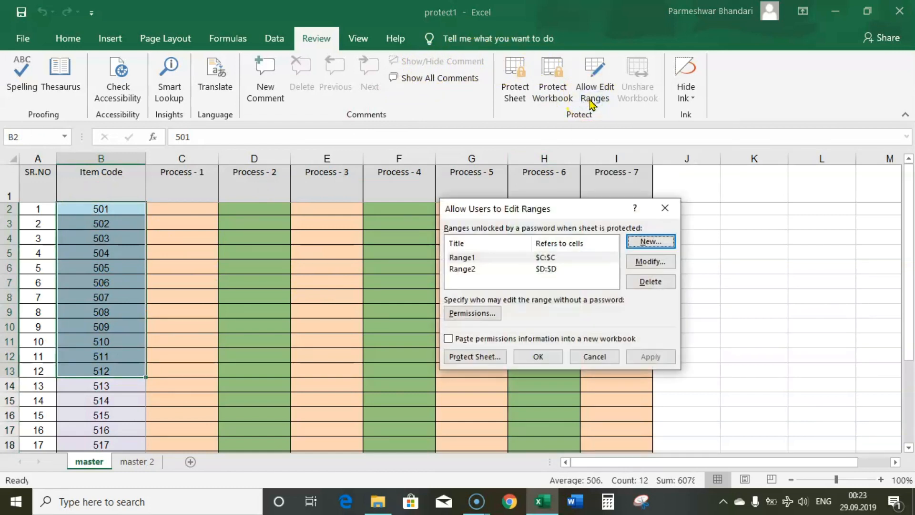
{"action": "left_click", "coordinate": [651, 242]}
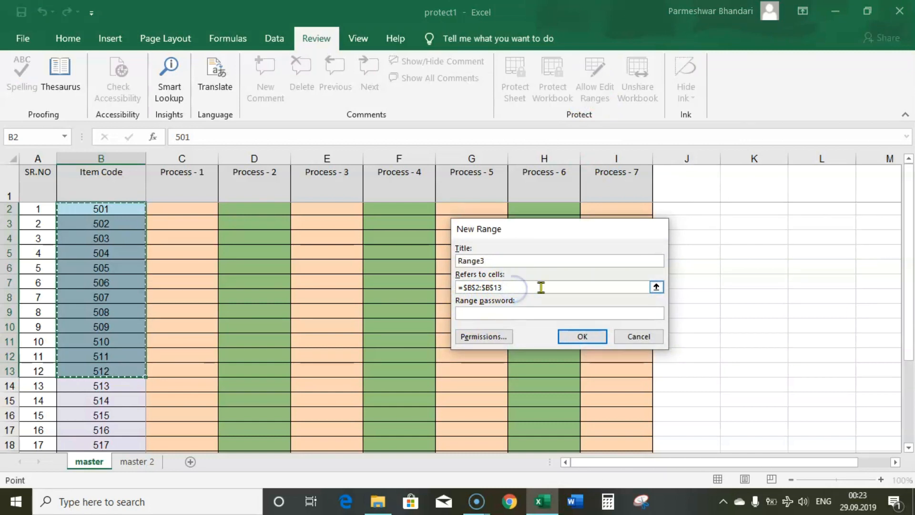
Protect Range3 with a confirmed password, apply it and close the ranges list.
{"action": "left_click", "coordinate": [504, 313]}
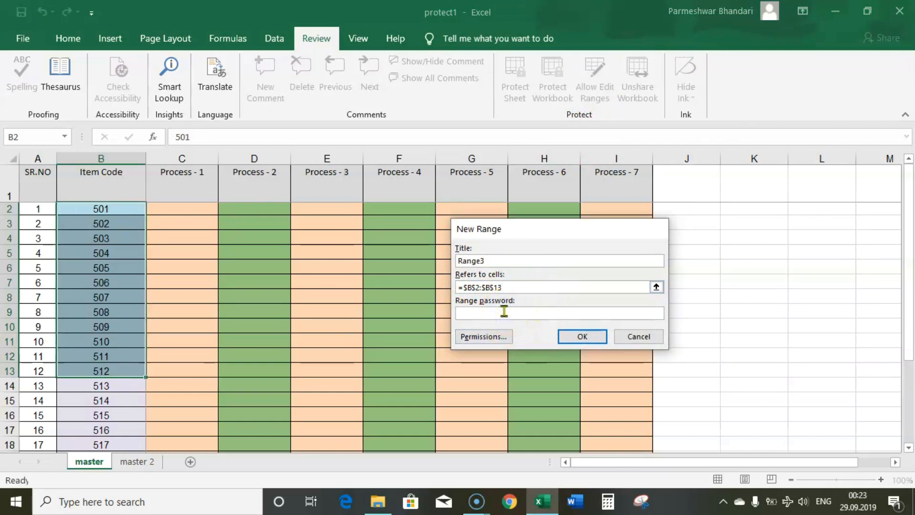
{"action": "type", "text": "123"}
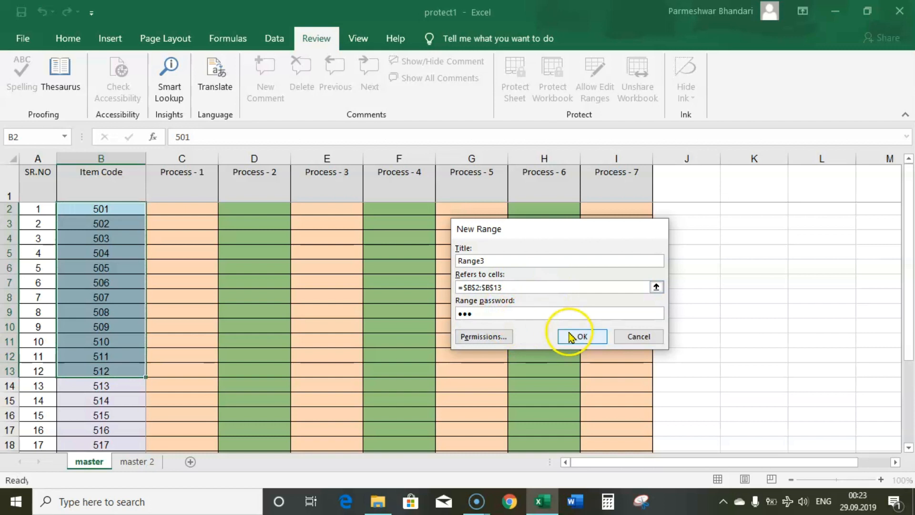
{"action": "left_click", "coordinate": [571, 336]}
{"action": "type", "text": "123"}
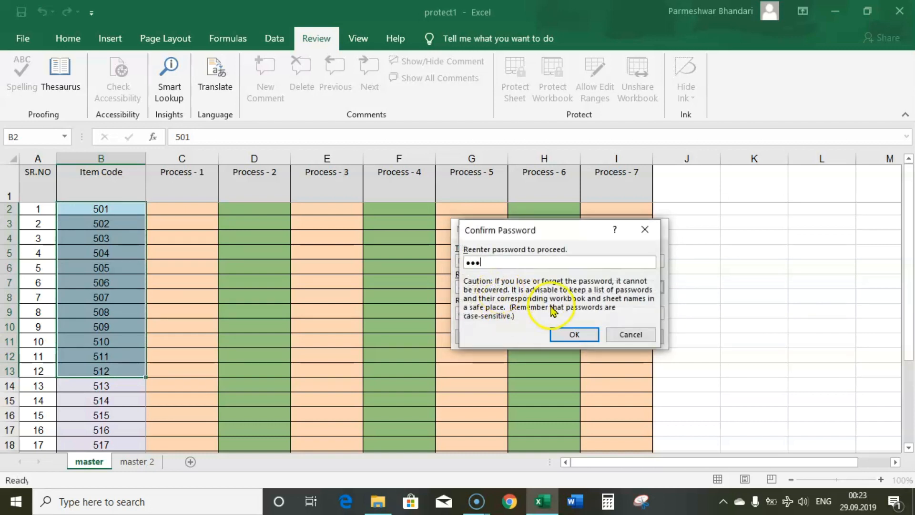
{"action": "left_click", "coordinate": [570, 334]}
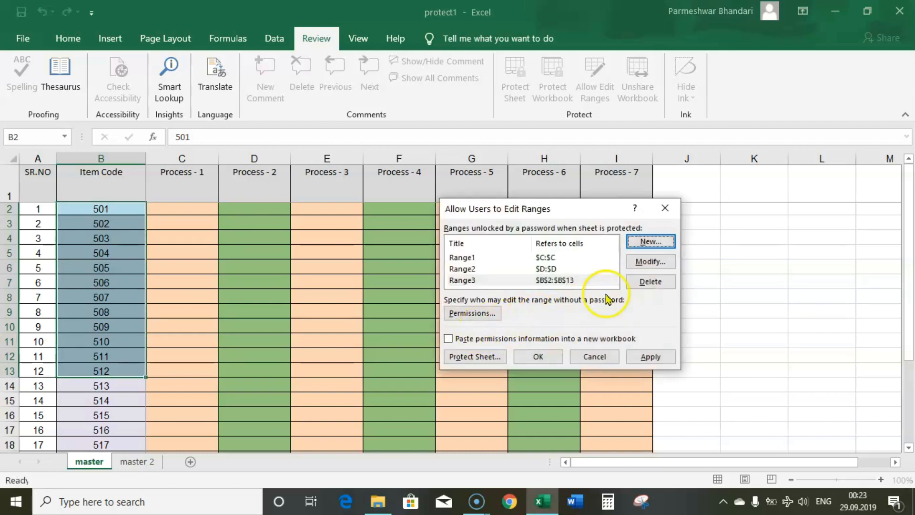
{"action": "left_click", "coordinate": [650, 357]}
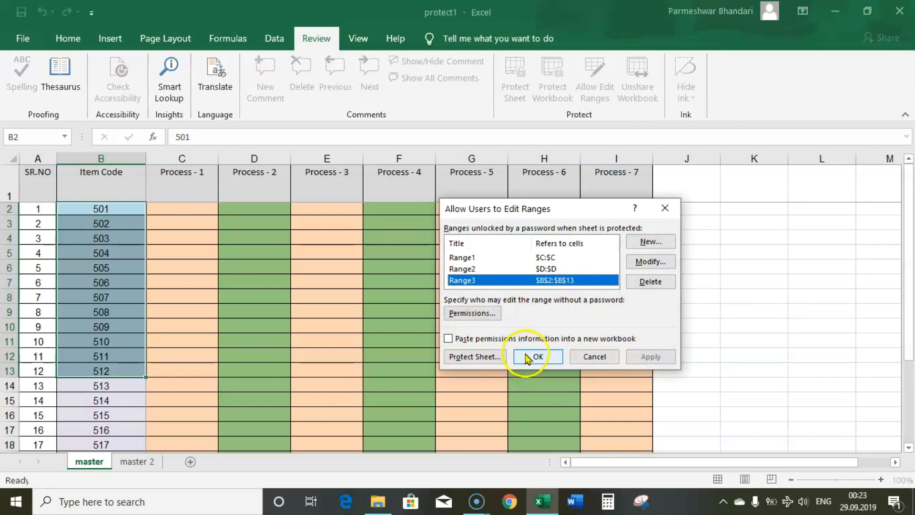
{"action": "left_click", "coordinate": [535, 357]}
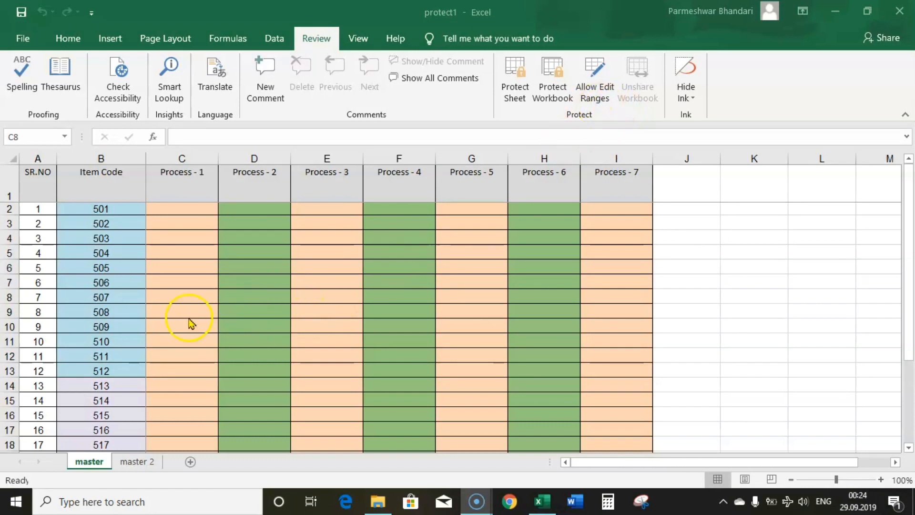
Protect the master sheet with a confirmed password and view the File Info page.
{"action": "left_click", "coordinate": [91, 462]}
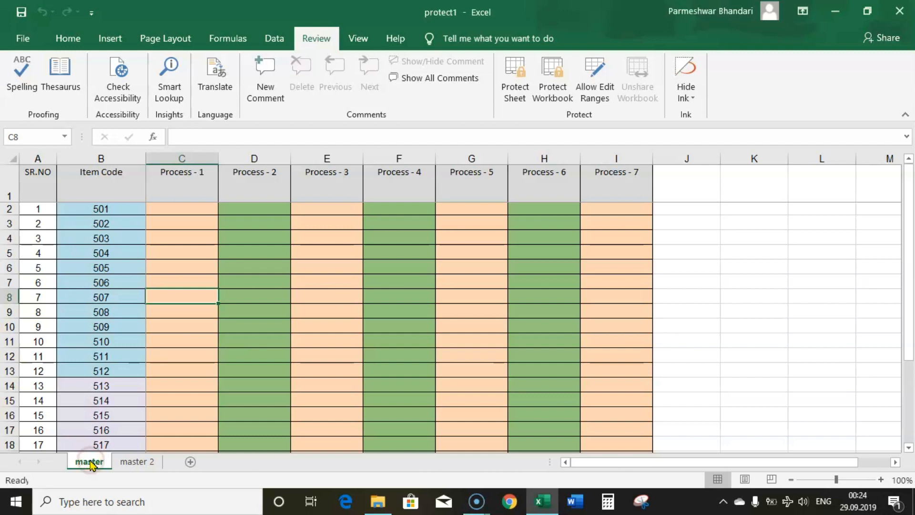
{"action": "right_click", "coordinate": [91, 464]}
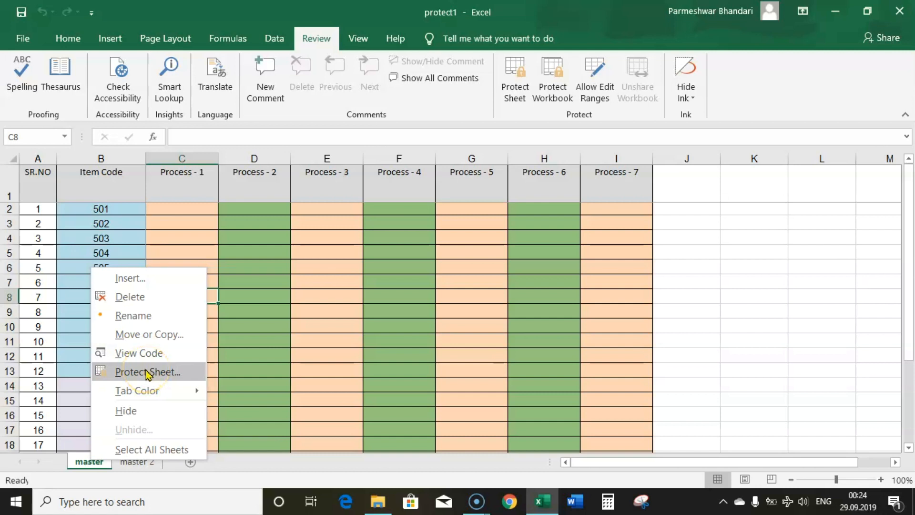
{"action": "right_click", "coordinate": [88, 462]}
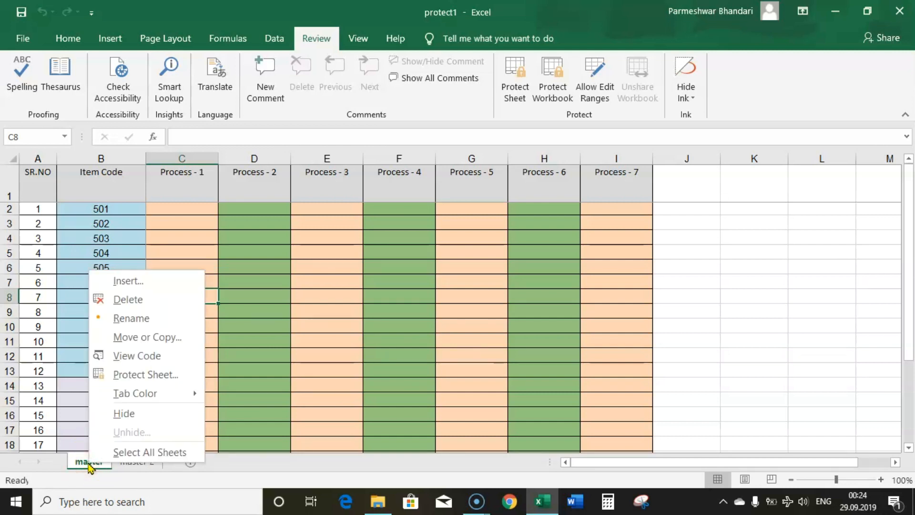
{"action": "left_click", "coordinate": [154, 375]}
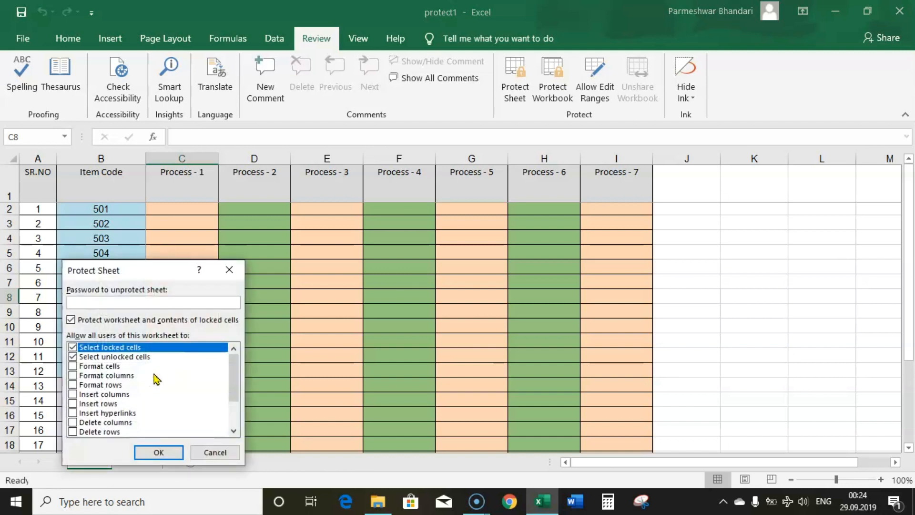
{"action": "left_click", "coordinate": [127, 300]}
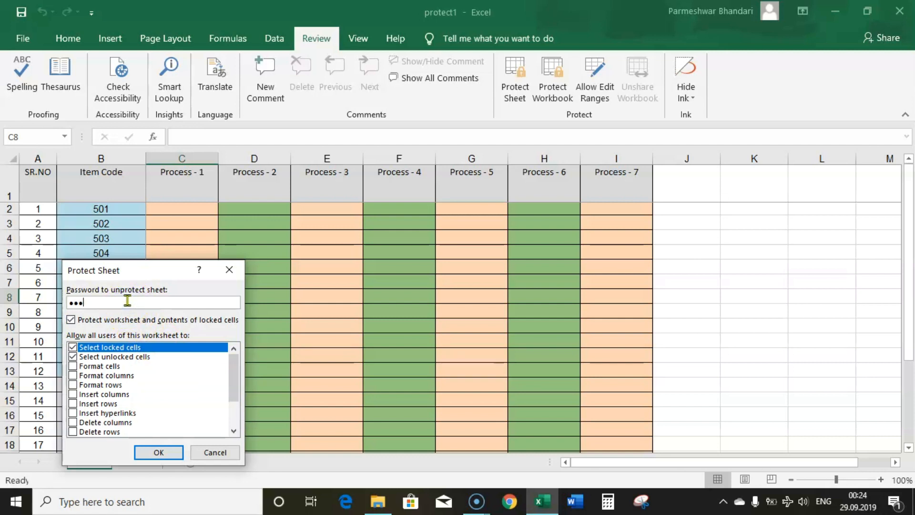
{"action": "left_click", "coordinate": [176, 452]}
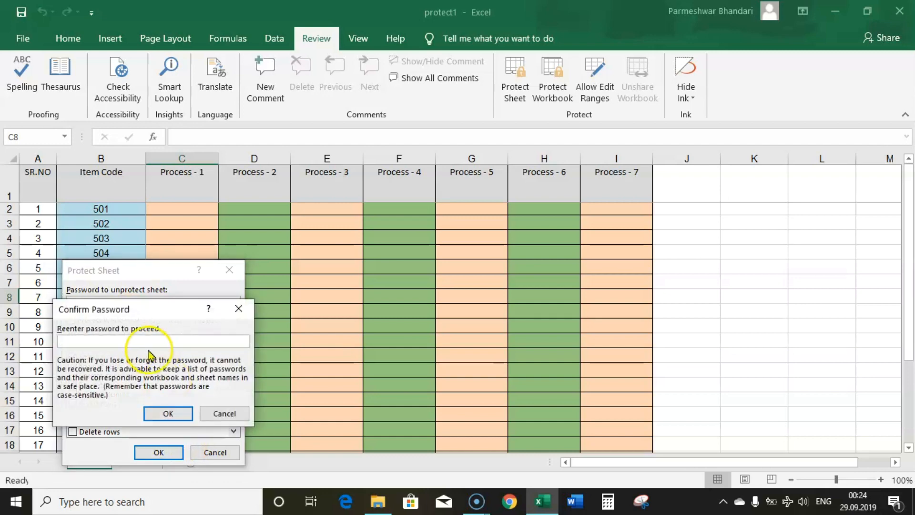
{"action": "left_click", "coordinate": [167, 413]}
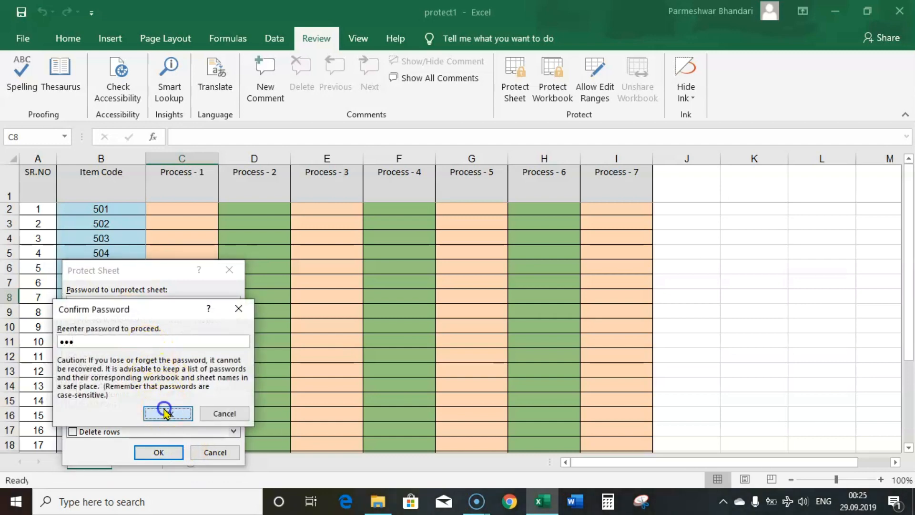
{"action": "left_click", "coordinate": [25, 39]}
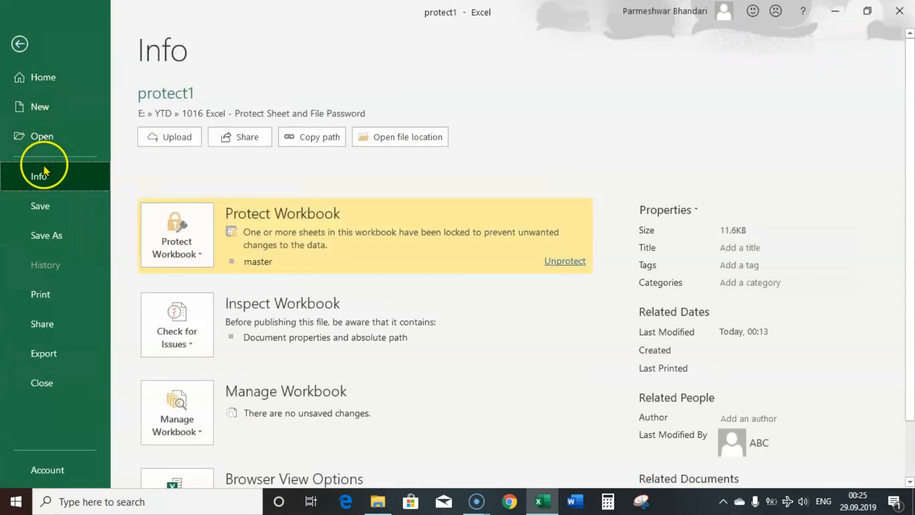
Save protect1, close Excel, and reopen the workbook from File Explorer.
{"action": "left_click", "coordinate": [46, 207]}
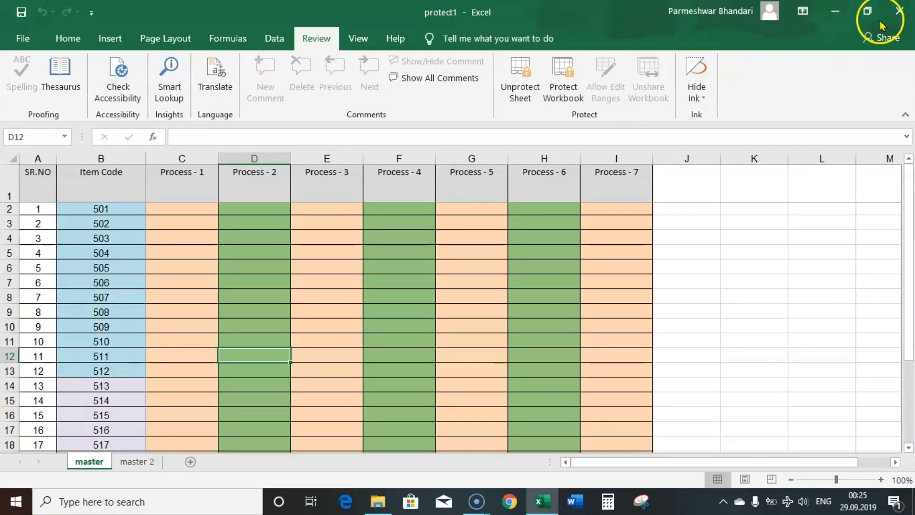
{"action": "left_click", "coordinate": [899, 11]}
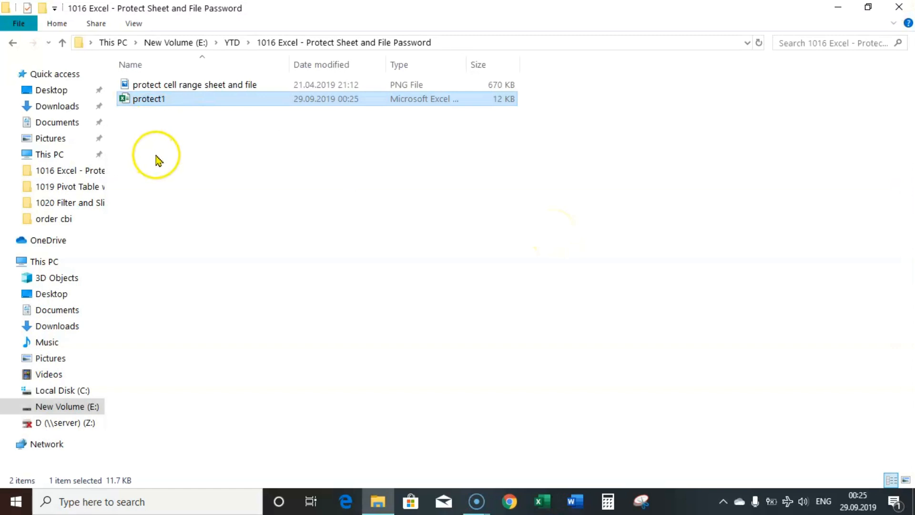
{"action": "double_click", "coordinate": [147, 102]}
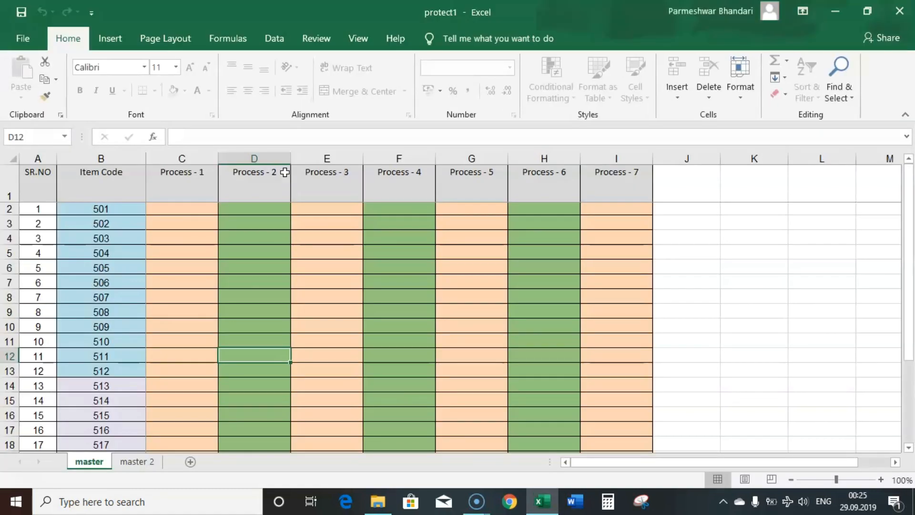
Test editing D7, G8 and B8 on master, dismissing the password and protection prompts.
{"action": "left_click", "coordinate": [209, 267]}
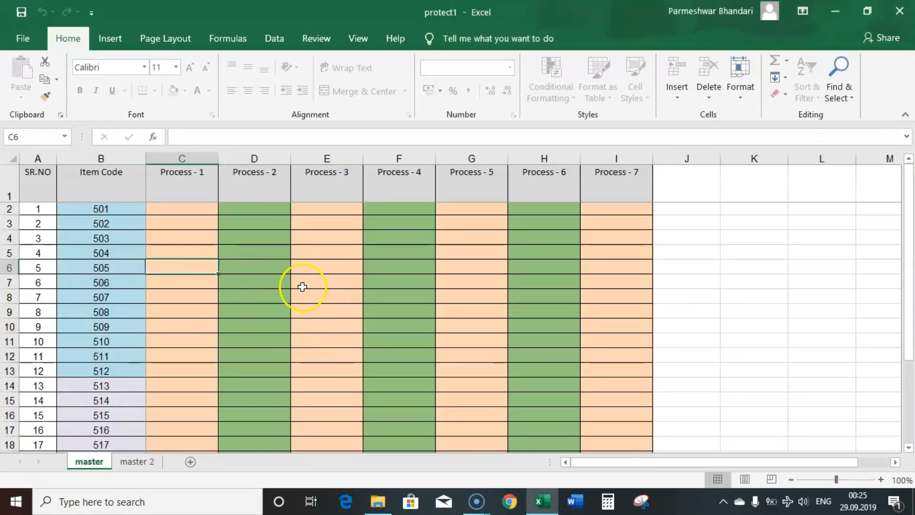
{"action": "double_click", "coordinate": [273, 287]}
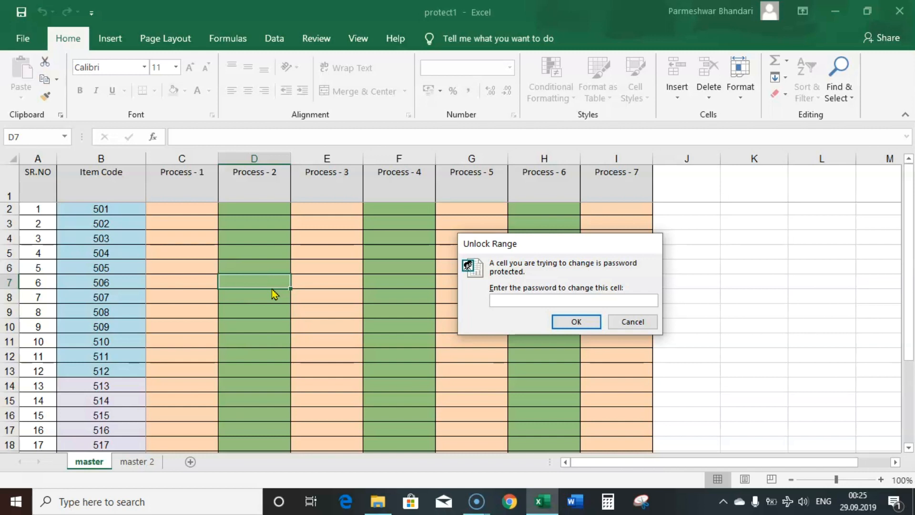
{"action": "key", "text": "Escape"}
{"action": "left_click", "coordinate": [468, 297]}
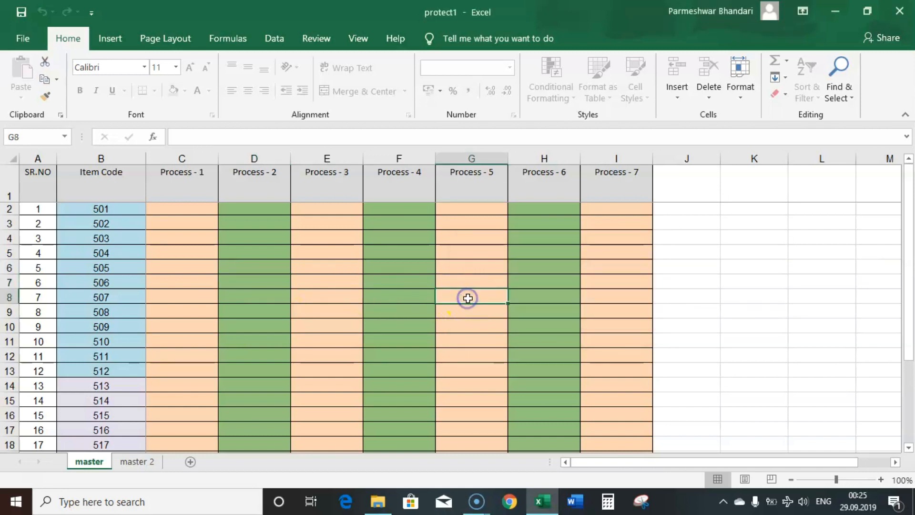
{"action": "double_click", "coordinate": [467, 297]}
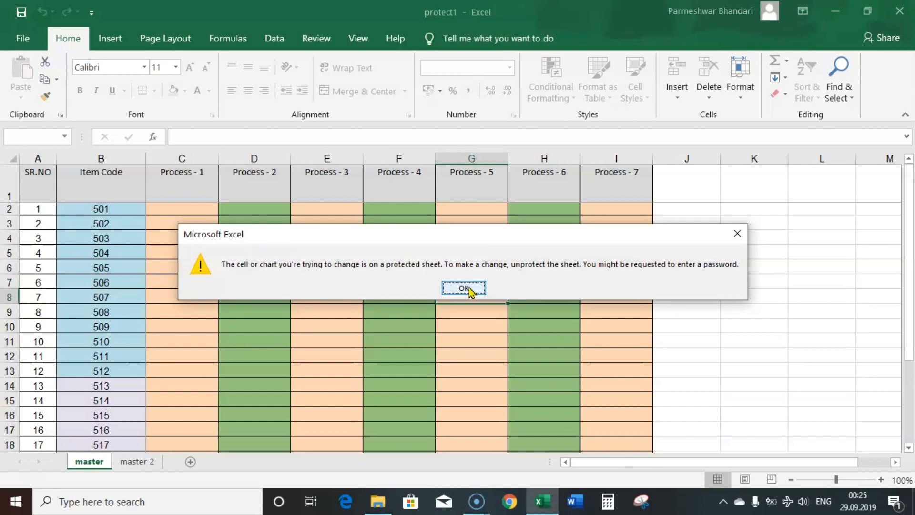
{"action": "left_click", "coordinate": [468, 289]}
{"action": "left_click", "coordinate": [115, 301]}
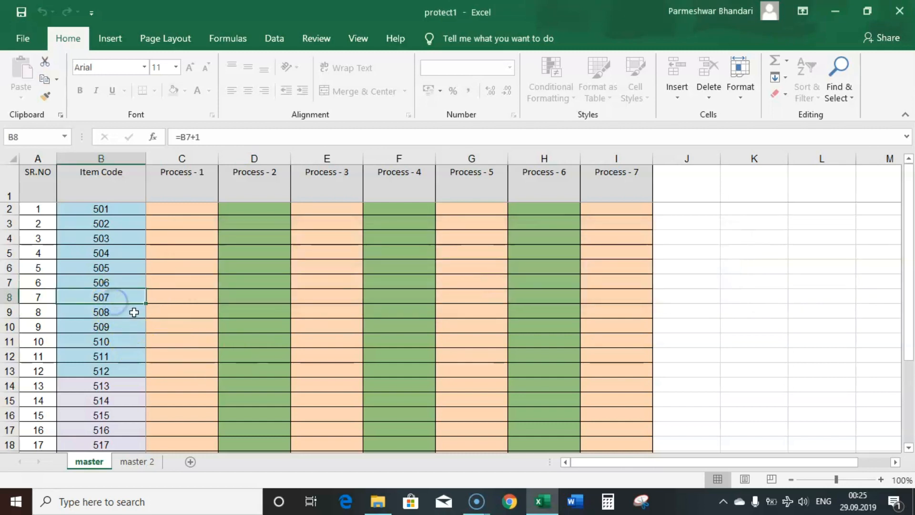
{"action": "key", "text": "Delete"}
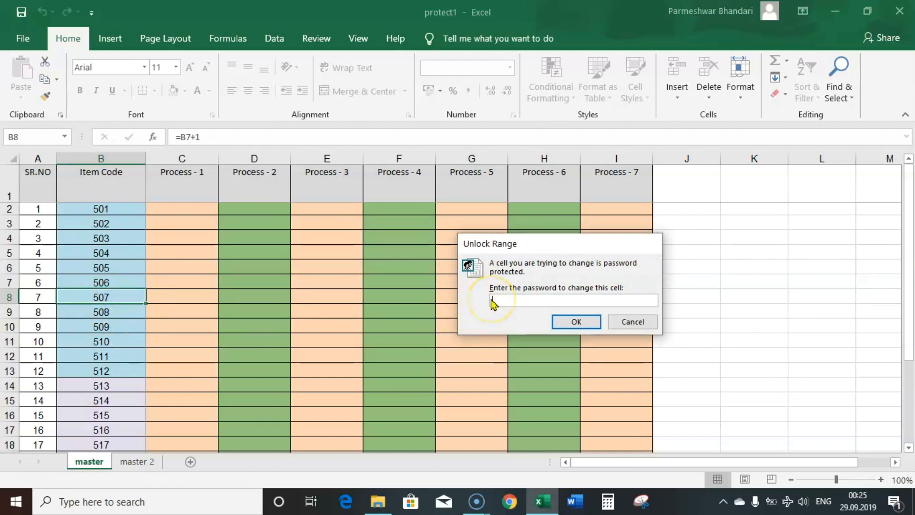
{"action": "key", "text": "Escape"}
Enter rdr in cell C7 of master 2 and return to the master sheet.
{"action": "scroll", "coordinate": [246, 290], "scroll_direction": "down", "scroll_amount": 3}
{"action": "scroll", "coordinate": [246, 290], "scroll_direction": "up", "scroll_amount": 3}
{"action": "left_click", "coordinate": [137, 461]}
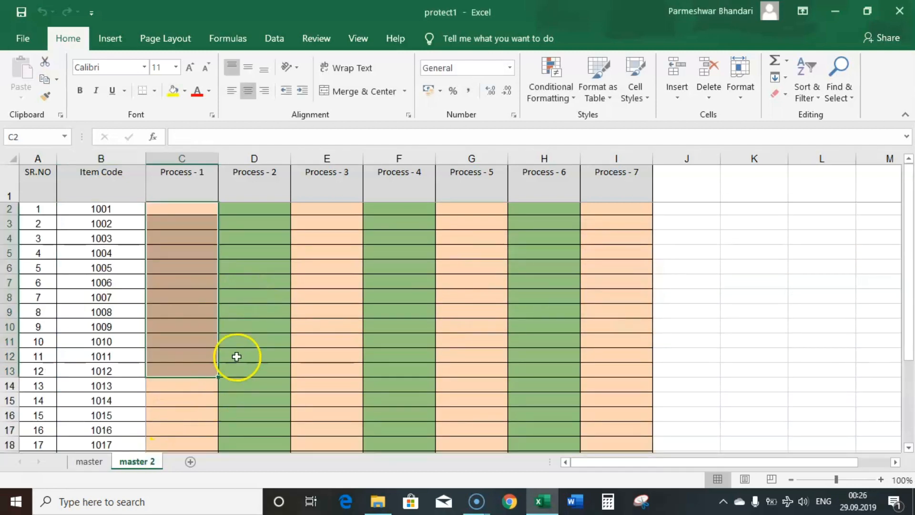
{"action": "left_click", "coordinate": [163, 288]}
{"action": "type", "text": "rdr"}
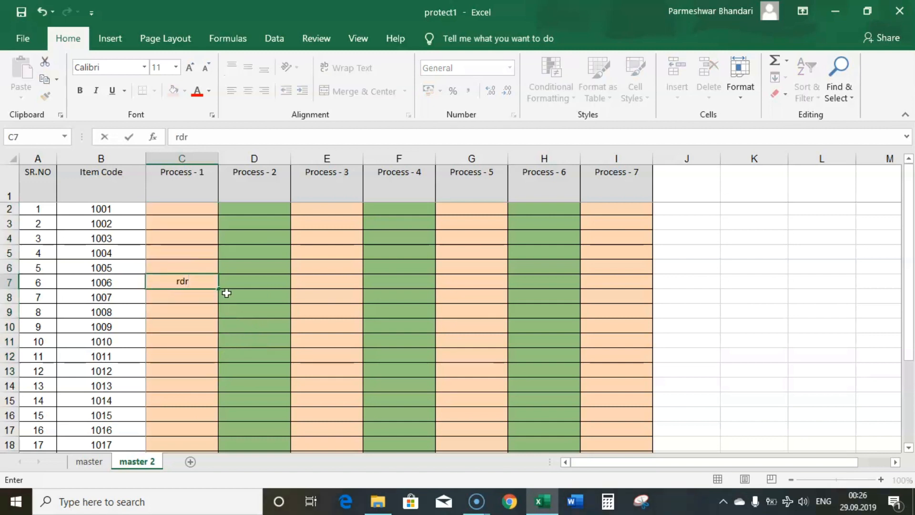
{"action": "key", "text": "Return"}
{"action": "left_click", "coordinate": [99, 462]}
{"action": "left_click", "coordinate": [260, 297]}
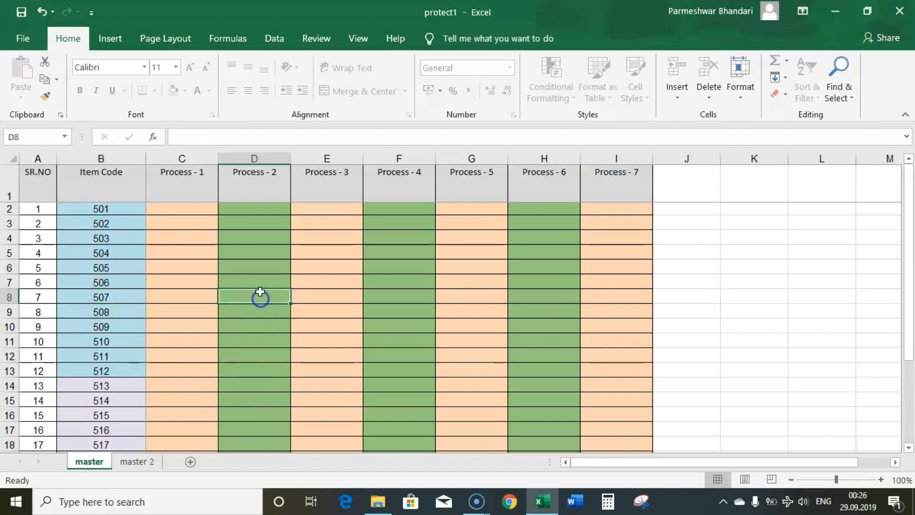
Unlock the protected range with its password and enter hg in the Process - 2 cell.
{"action": "left_click", "coordinate": [253, 255]}
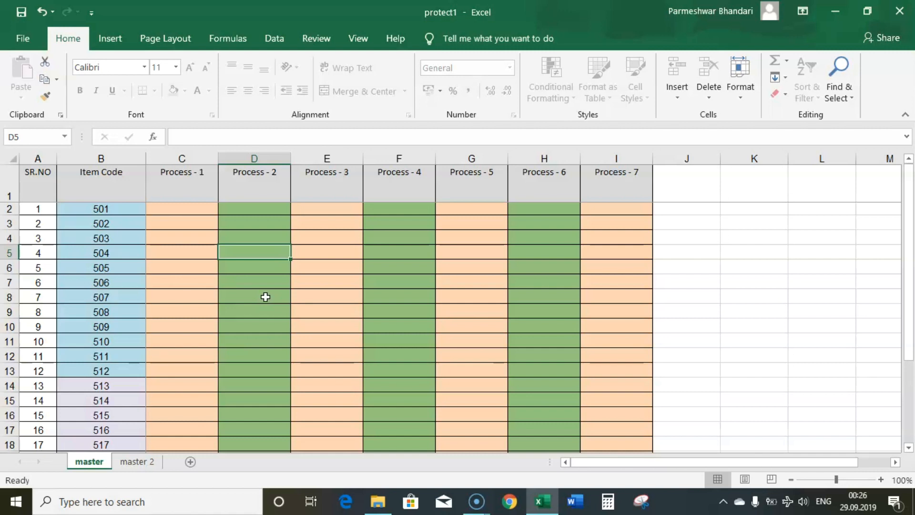
{"action": "key", "text": "1"}
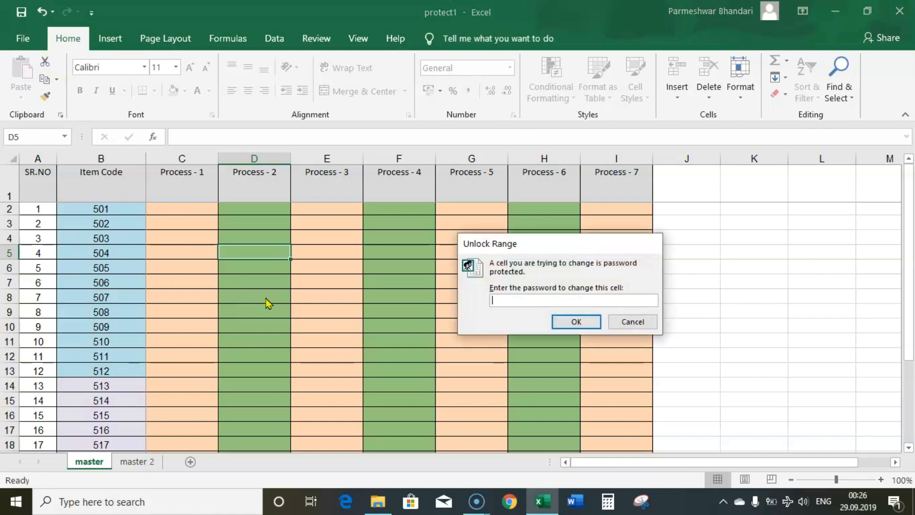
{"action": "type", "text": "1"}
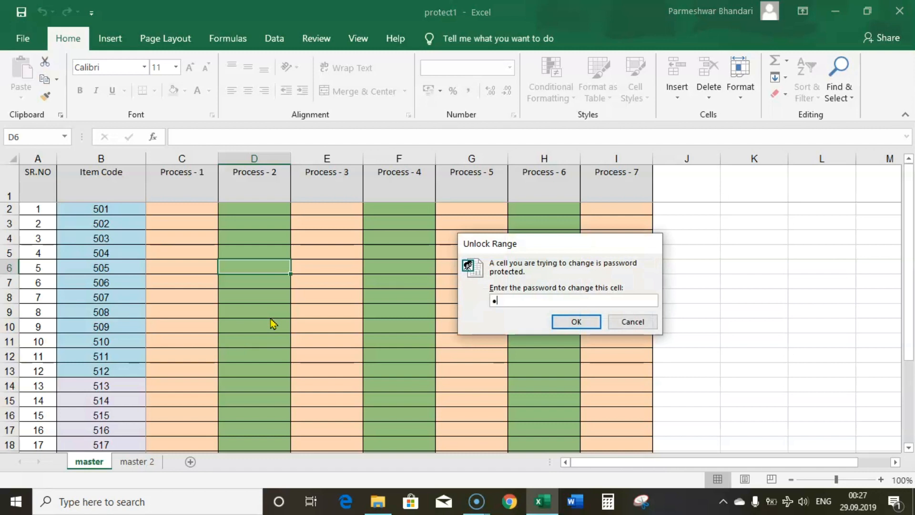
{"action": "left_click", "coordinate": [567, 321]}
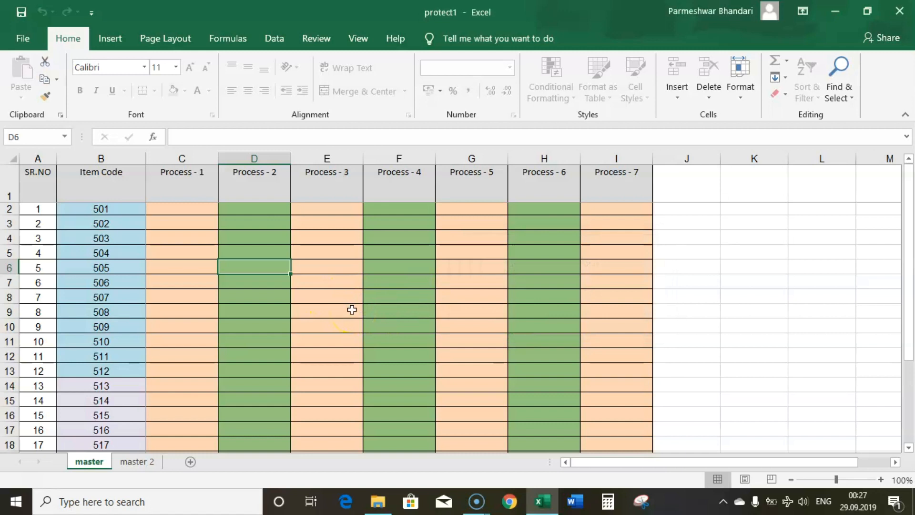
{"action": "type", "text": "hg"}
{"action": "key", "text": "Return"}
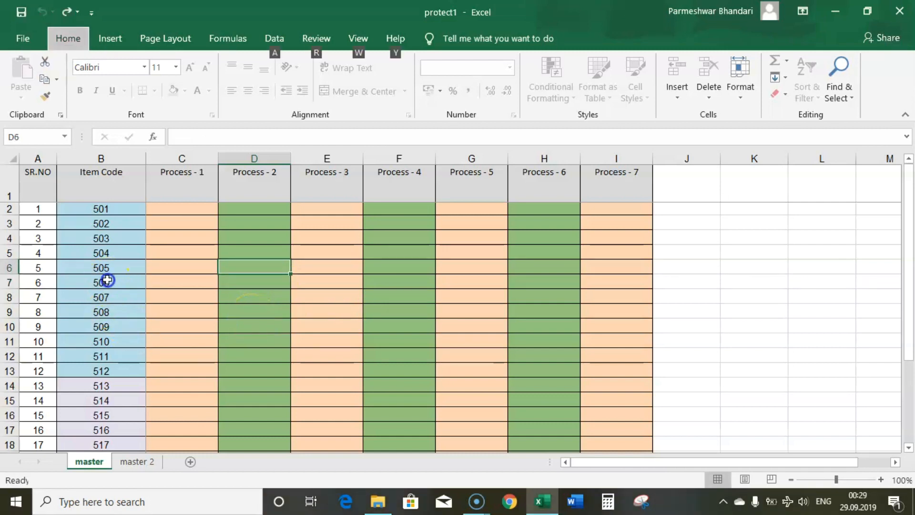
Set item code cell B8 to 530 so the codes below follow from 531.
{"action": "left_click", "coordinate": [104, 282]}
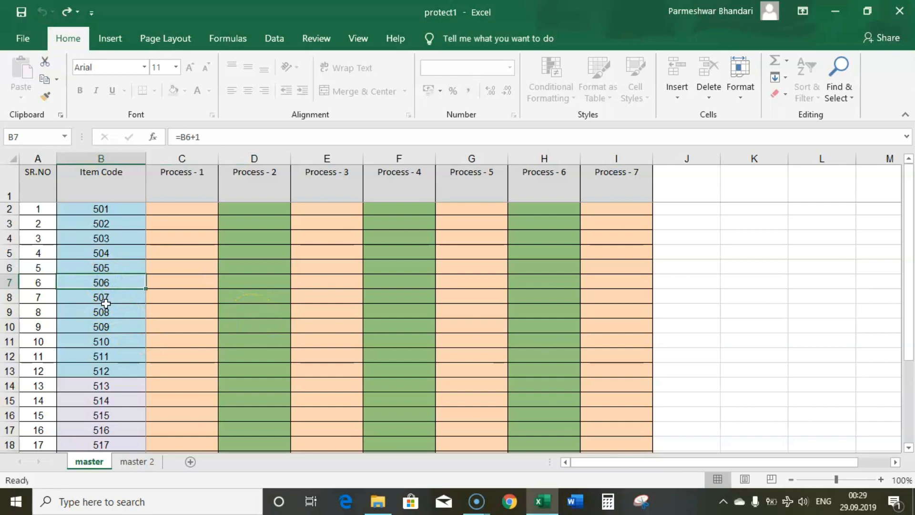
{"action": "key", "text": "Delete"}
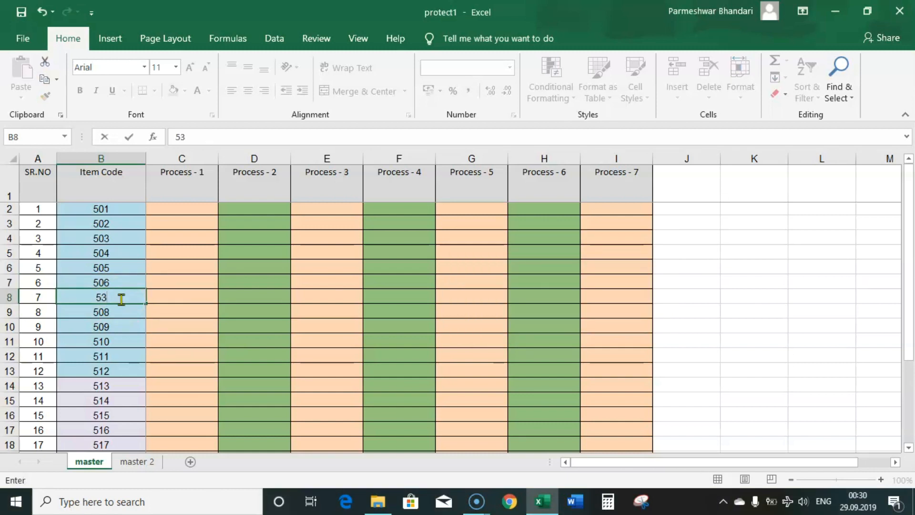
{"action": "key", "text": "Return"}
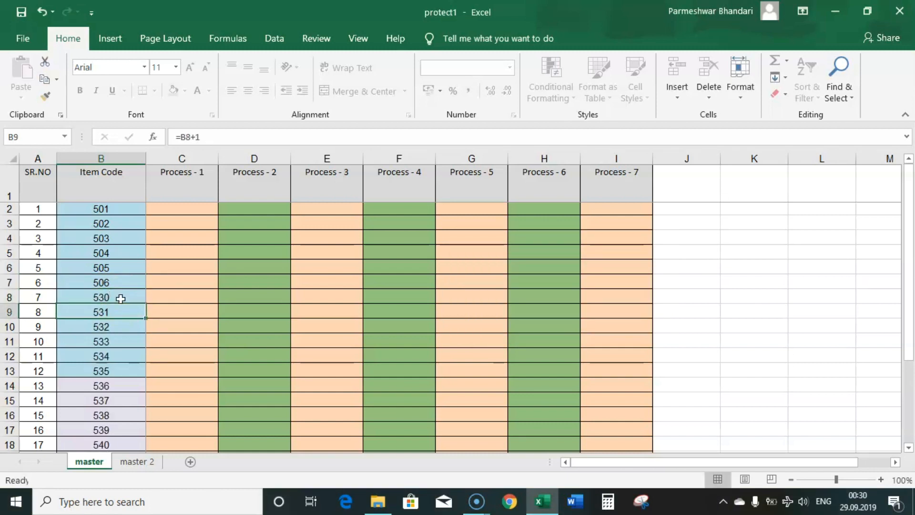
{"action": "left_click", "coordinate": [319, 37]}
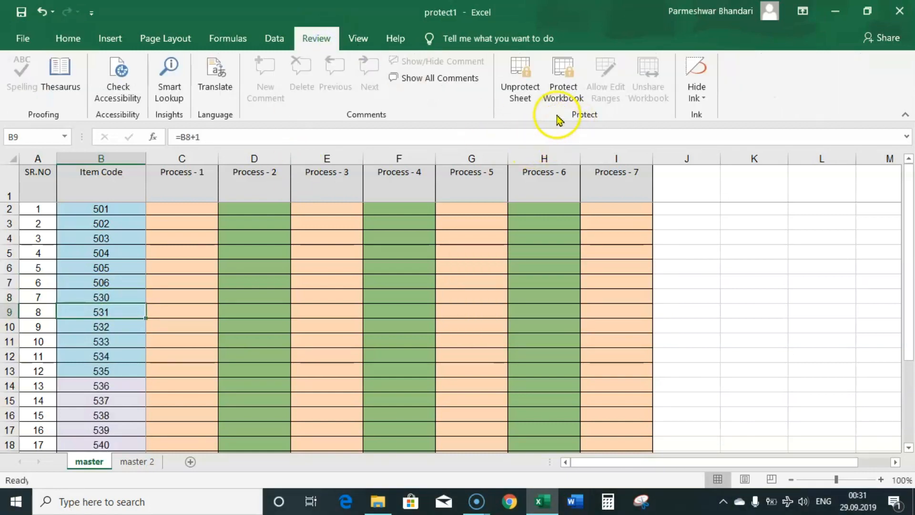
Try unprotecting the master sheet, then switch to master 2 and select B12.
{"action": "left_click", "coordinate": [72, 353]}
{"action": "right_click", "coordinate": [88, 461]}
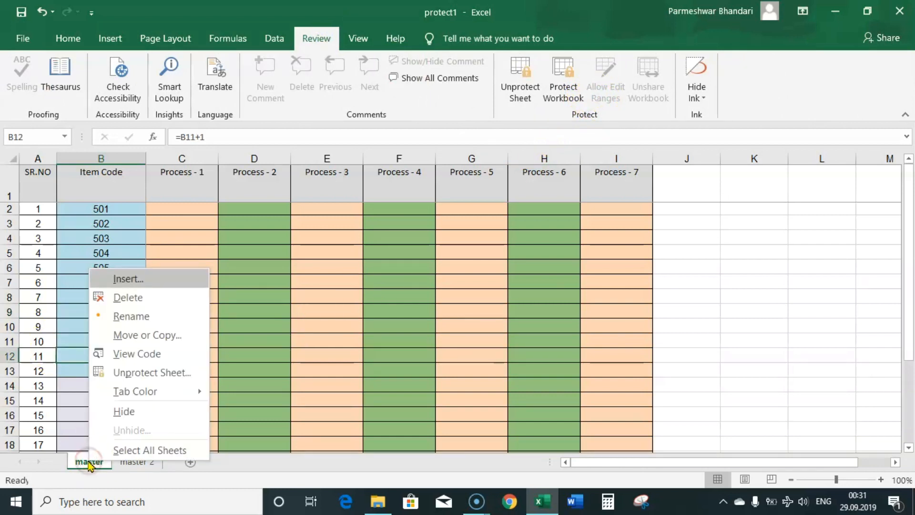
{"action": "left_click", "coordinate": [155, 372]}
{"action": "left_click", "coordinate": [113, 366]}
{"action": "left_click", "coordinate": [273, 349]}
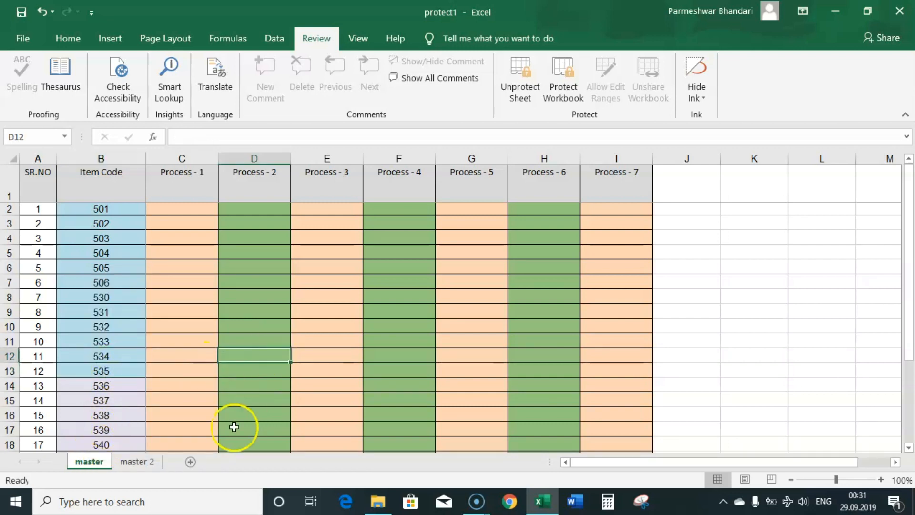
{"action": "left_click", "coordinate": [142, 462]}
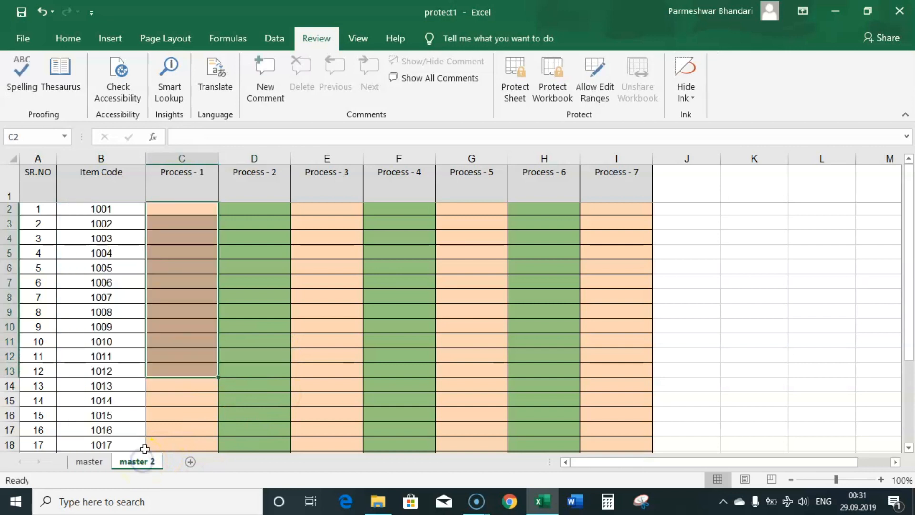
{"action": "left_click", "coordinate": [138, 356]}
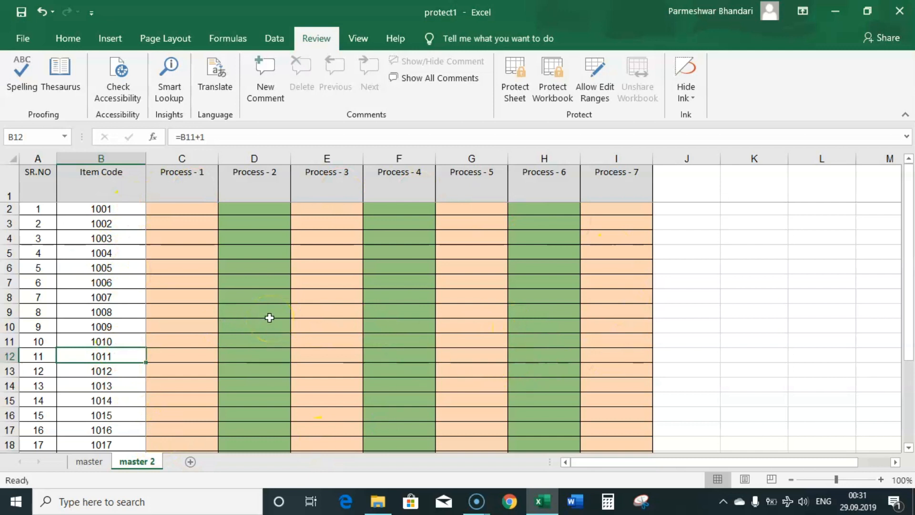
Protect the master 2 sheet with a confirmed password.
{"action": "right_click", "coordinate": [147, 462]}
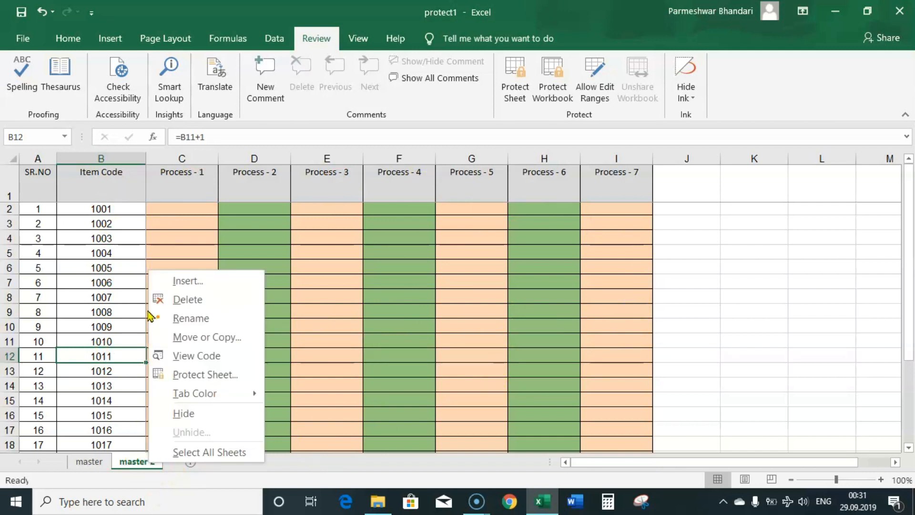
{"action": "left_click", "coordinate": [185, 373]}
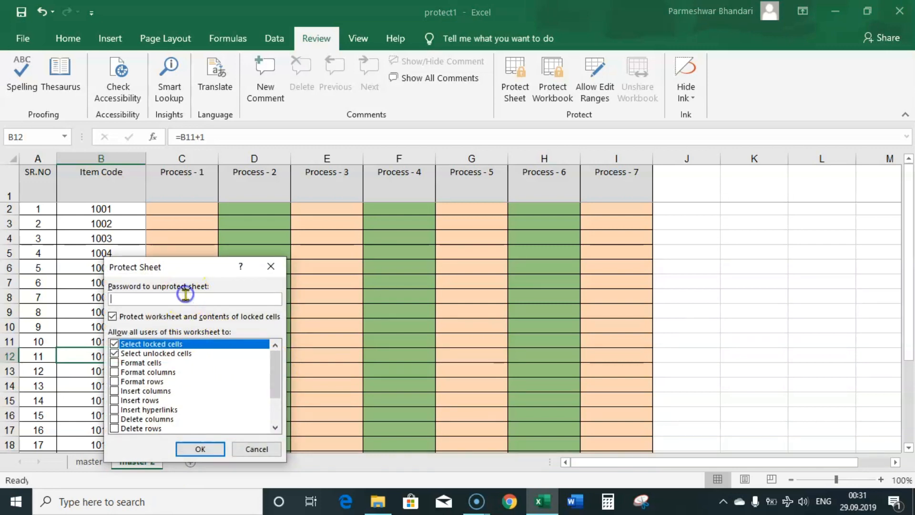
{"action": "left_click", "coordinate": [213, 448]}
{"action": "type", "text": "•••"}
{"action": "left_click", "coordinate": [210, 410]}
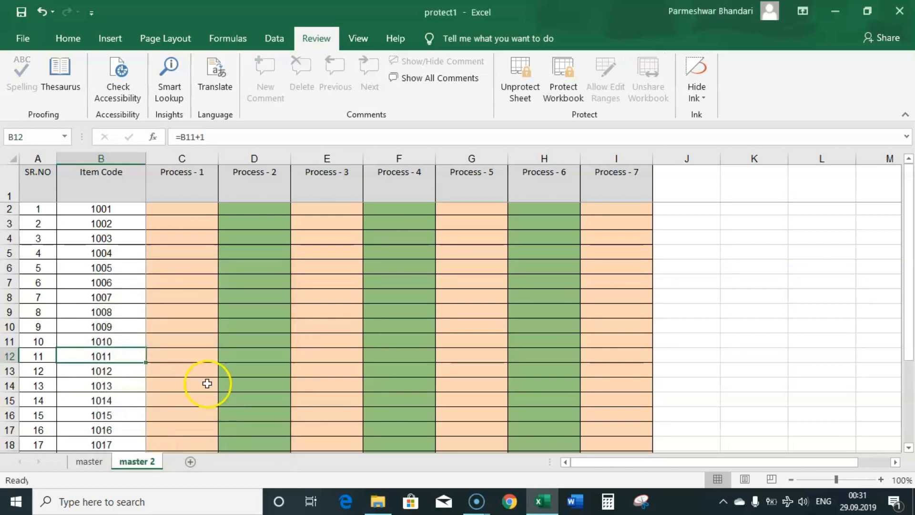
{"action": "left_click", "coordinate": [207, 383]}
Close Excel saving changes, then reopen protect1 from File Explorer.
{"action": "left_click", "coordinate": [893, 18]}
{"action": "left_click", "coordinate": [402, 264]}
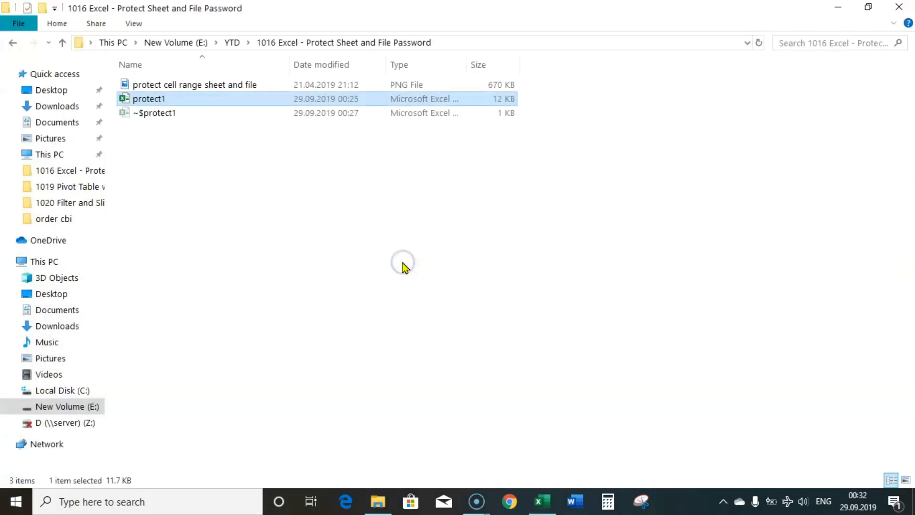
{"action": "double_click", "coordinate": [146, 99]}
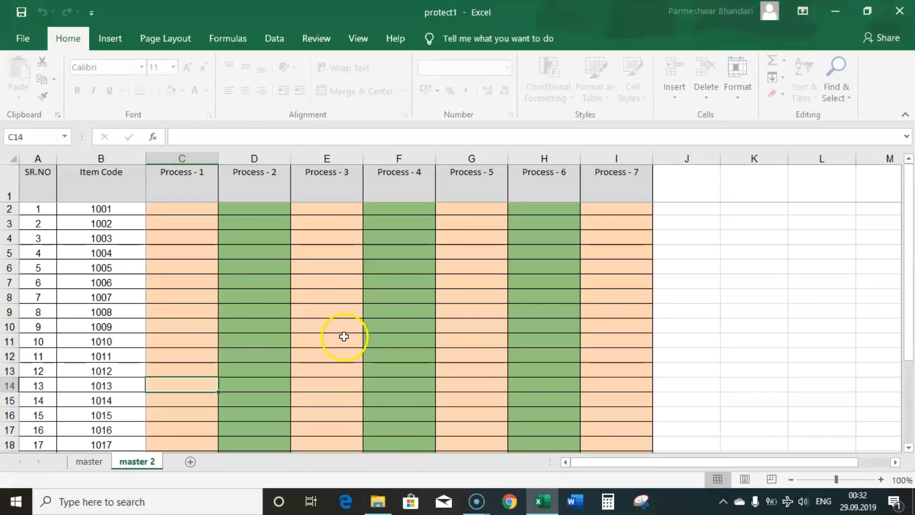
{"action": "left_click", "coordinate": [194, 368]}
{"action": "double_click", "coordinate": [270, 344]}
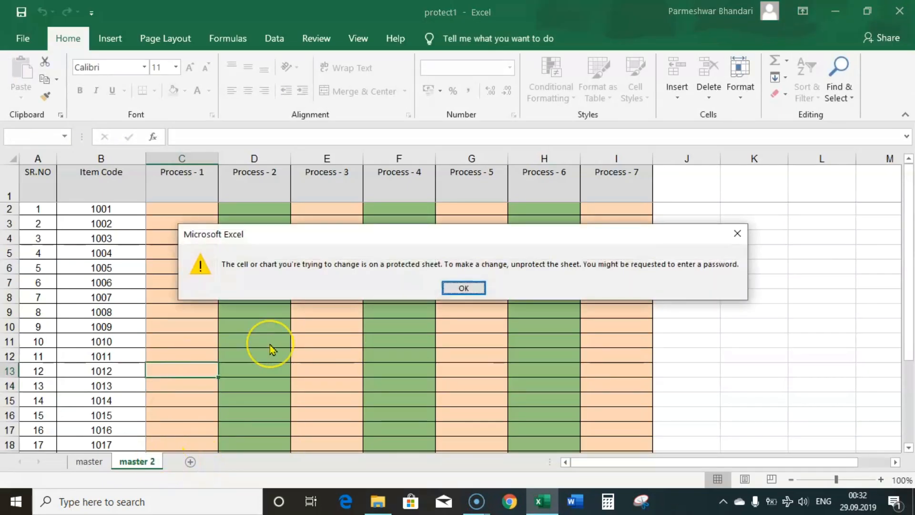
{"action": "key", "text": "Return"}
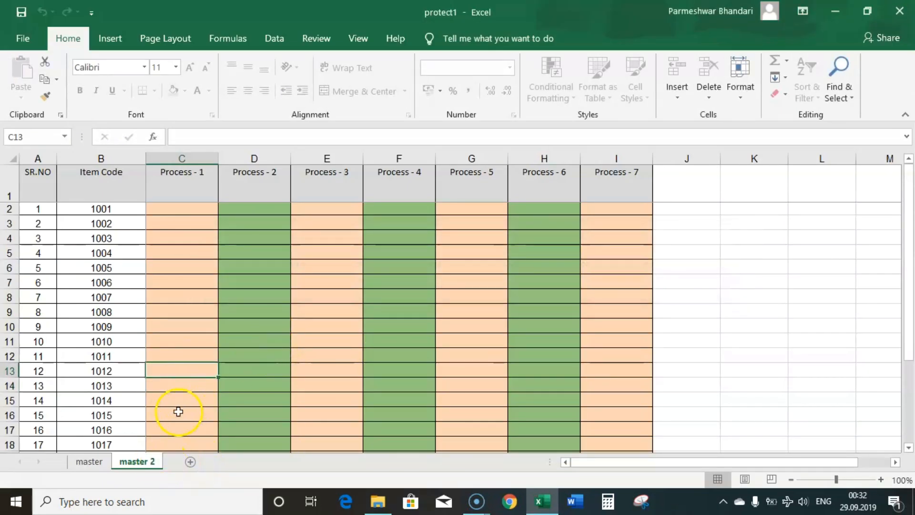
{"action": "right_click", "coordinate": [149, 462]}
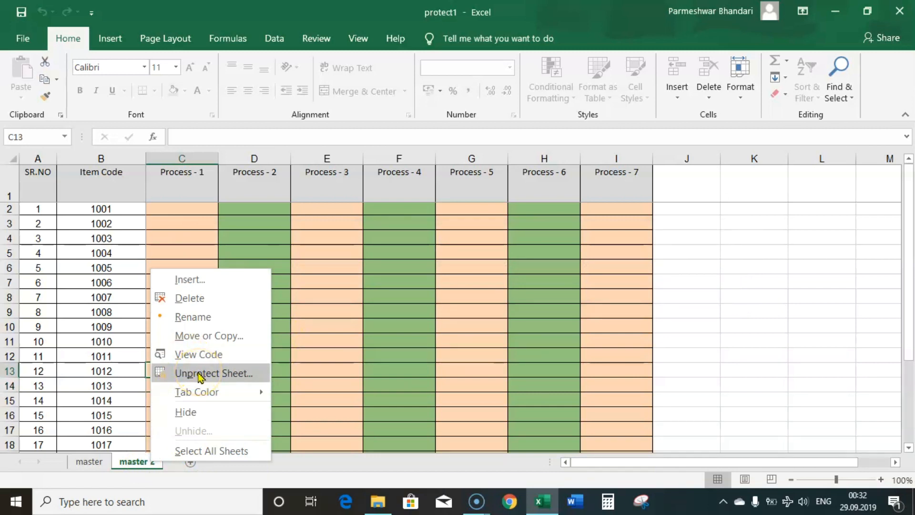
Unprotect the master 2 sheet by entering its sheet password.
{"action": "left_click", "coordinate": [199, 374]}
{"action": "type", "text": "123"}
{"action": "left_click", "coordinate": [218, 379]}
Enter the test text 'dssd' in C10, then return to the master sheet.
{"action": "left_click", "coordinate": [199, 330]}
{"action": "type", "text": "dssd"}
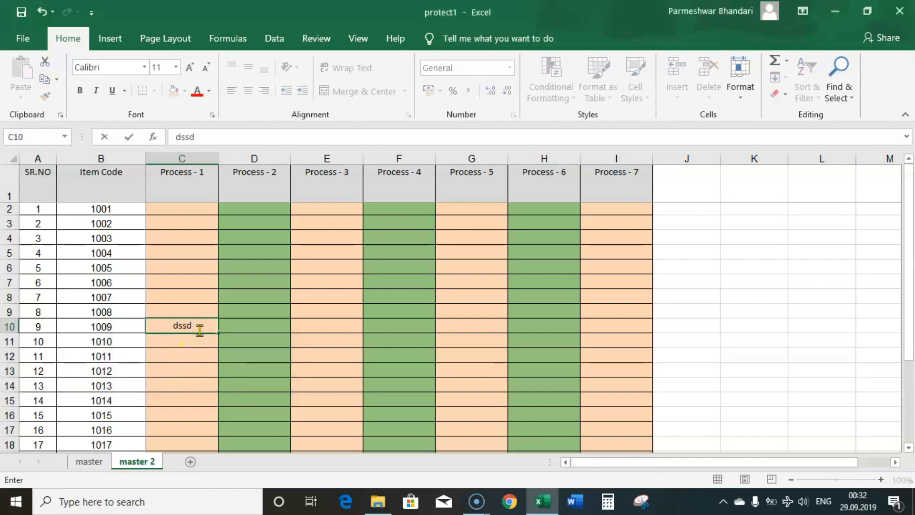
{"action": "key", "text": "Return"}
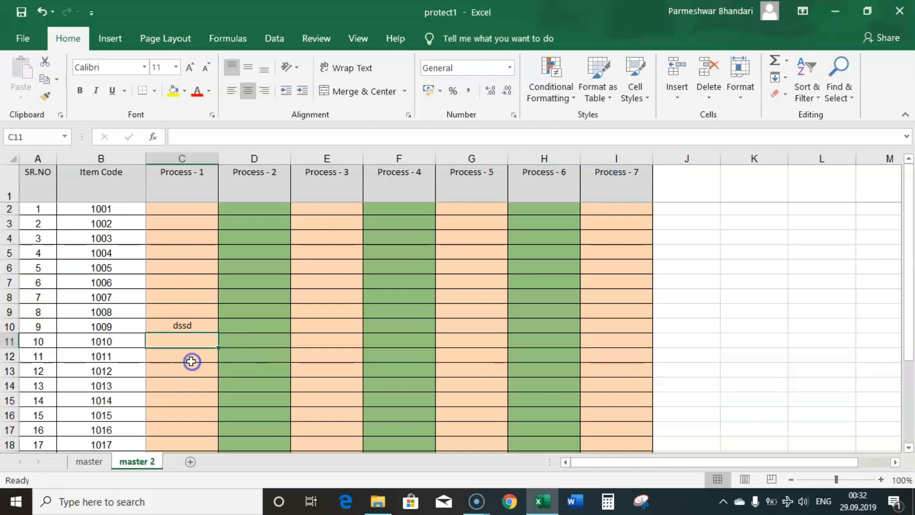
{"action": "left_click", "coordinate": [186, 307]}
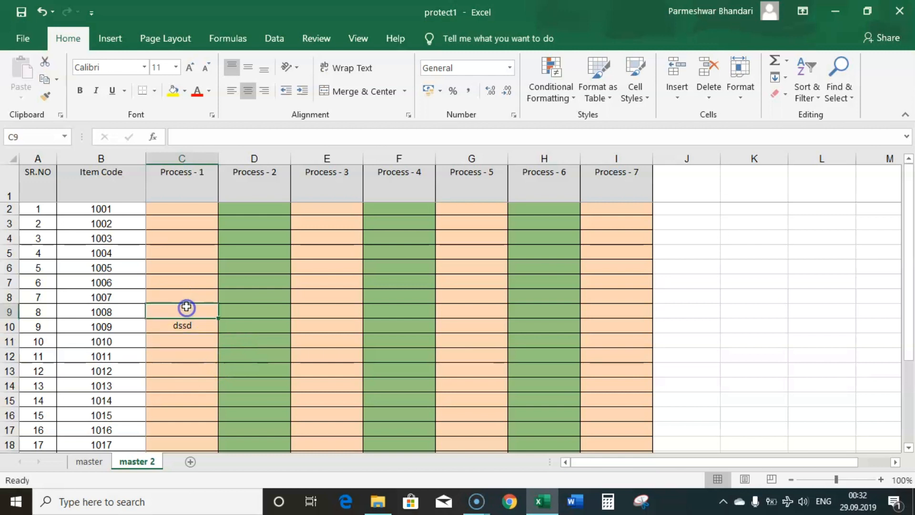
{"action": "right_click", "coordinate": [146, 464]}
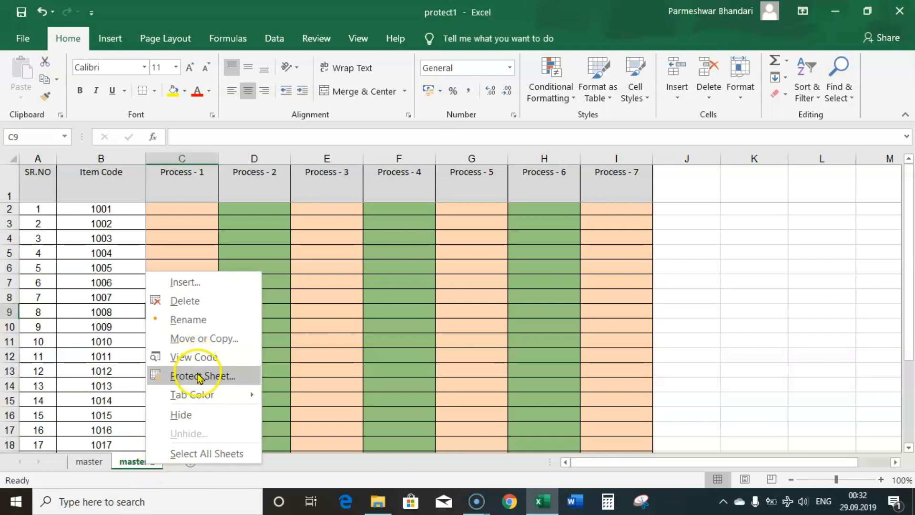
{"action": "left_click", "coordinate": [122, 376]}
{"action": "left_click", "coordinate": [90, 460]}
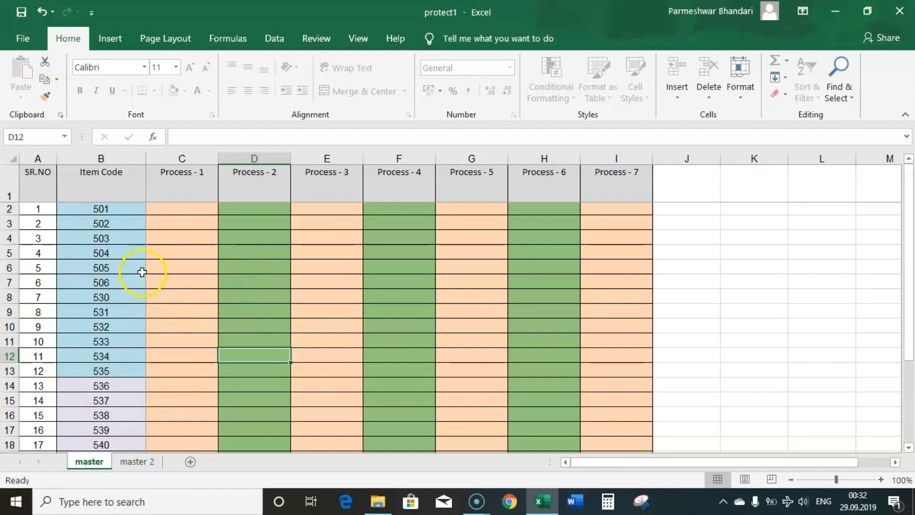
Select the Process - 1 cells C4:C13 and a few other cells on master, then open the File menu.
{"action": "left_click_drag", "start_coordinate": [177, 235], "coordinate": [179, 366]}
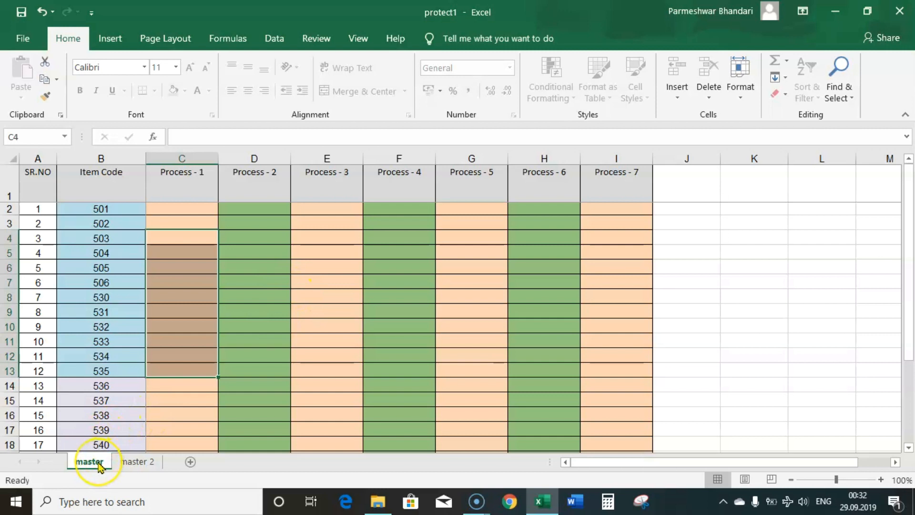
{"action": "left_click", "coordinate": [113, 357]}
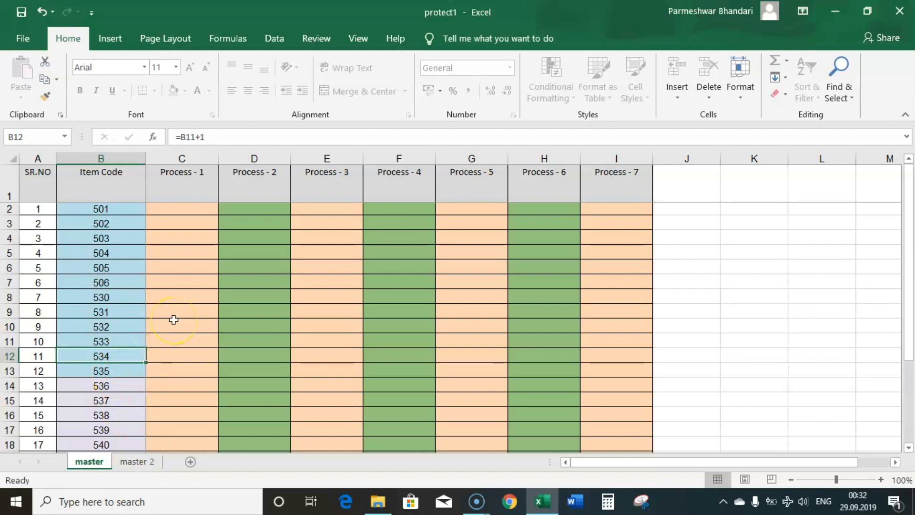
{"action": "left_click", "coordinate": [204, 303]}
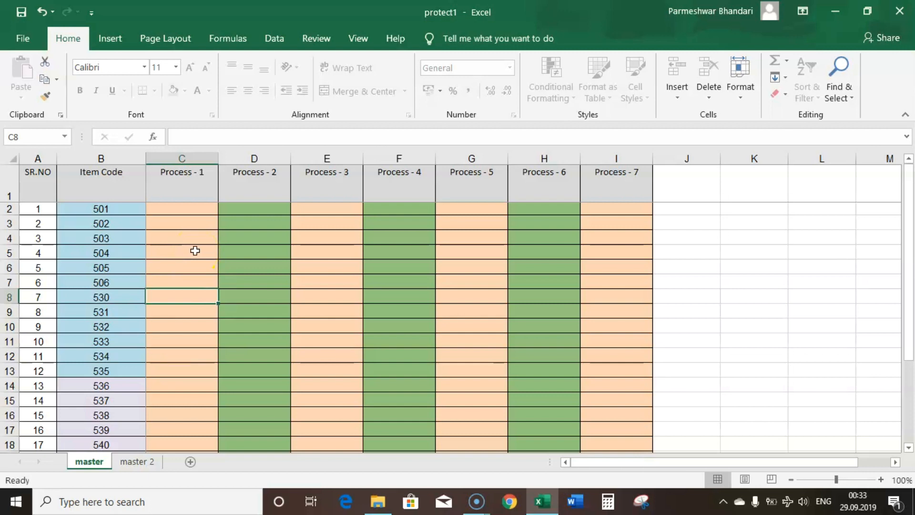
{"action": "left_click", "coordinate": [172, 246]}
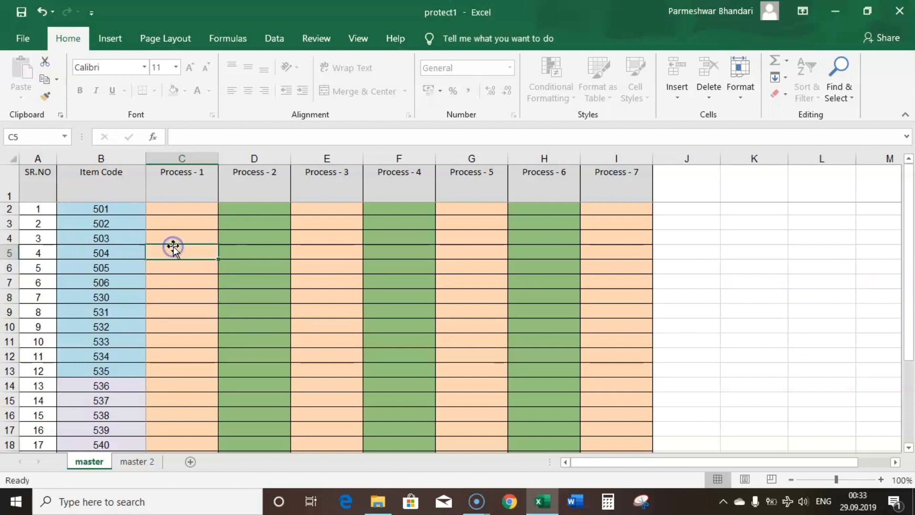
{"action": "left_click", "coordinate": [23, 41]}
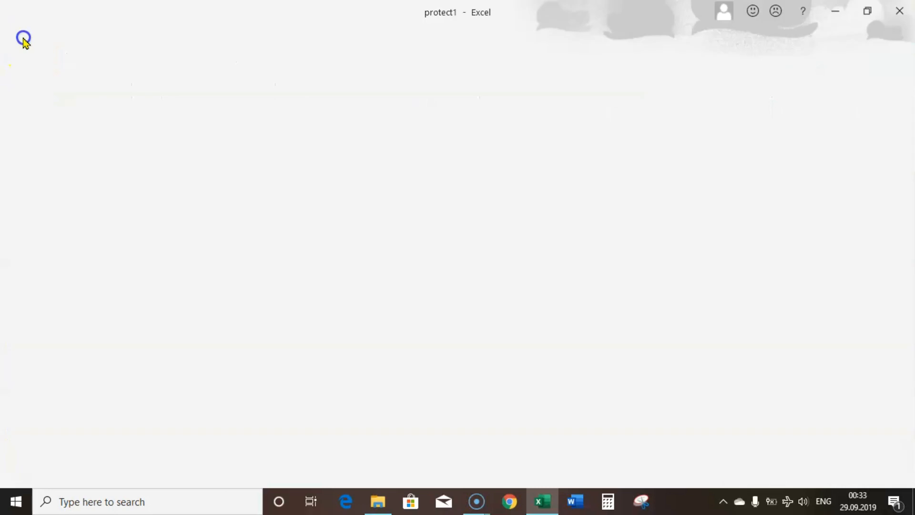
Bring up the Save As dialog's Tools > General Options settings.
{"action": "left_click", "coordinate": [41, 237]}
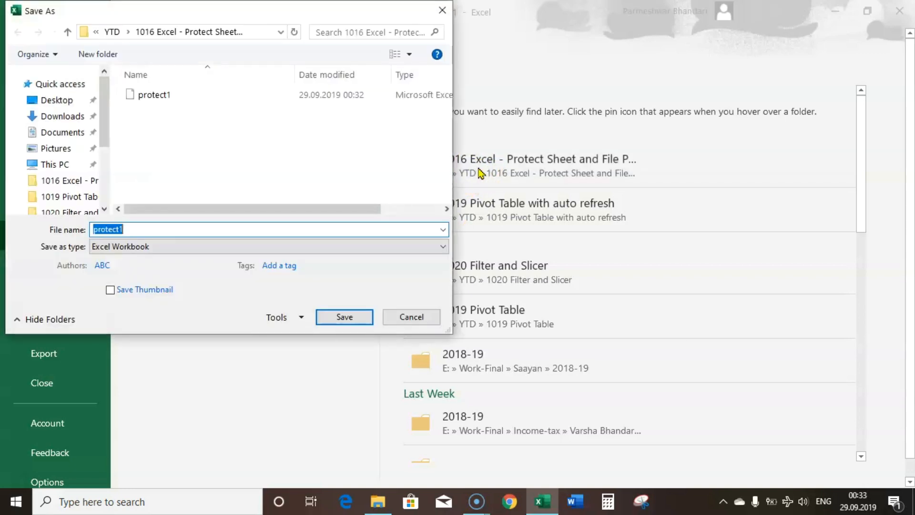
{"action": "left_click", "coordinate": [302, 318]}
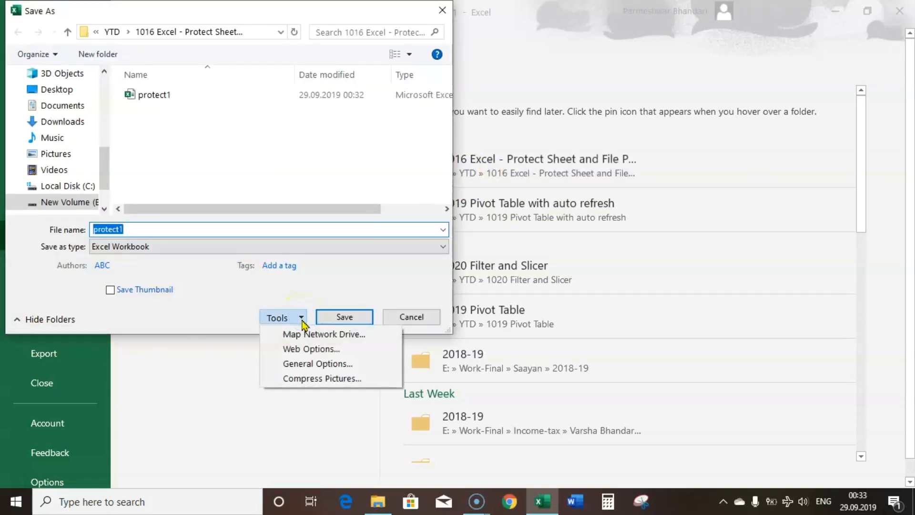
{"action": "left_click", "coordinate": [314, 367]}
{"action": "left_click", "coordinate": [314, 365]}
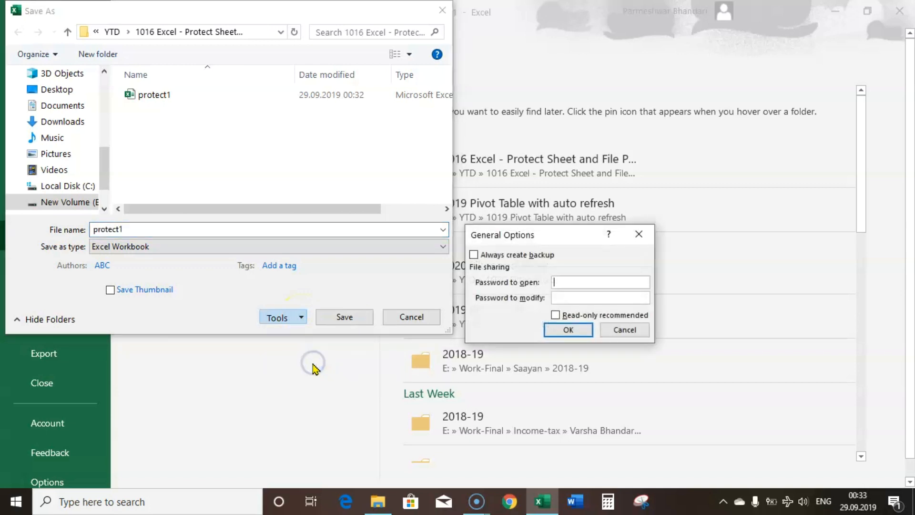
Set and confirm both a password to open and a password to modify.
{"action": "left_click", "coordinate": [560, 284]}
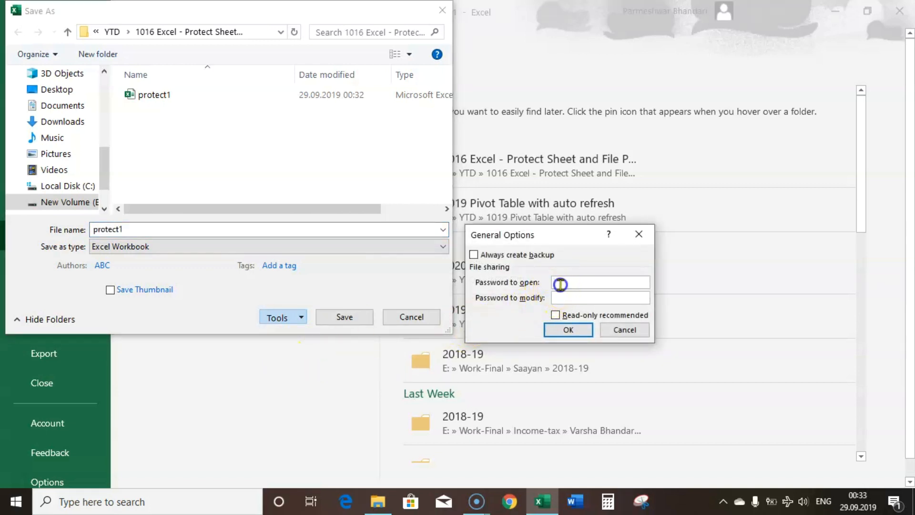
{"action": "left_click", "coordinate": [575, 297]}
{"action": "left_click", "coordinate": [587, 298]}
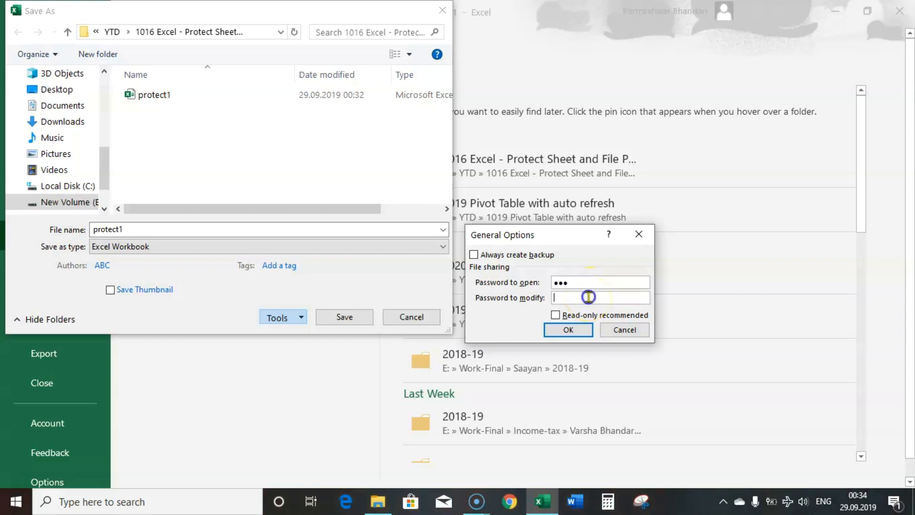
{"action": "left_click", "coordinate": [571, 329]}
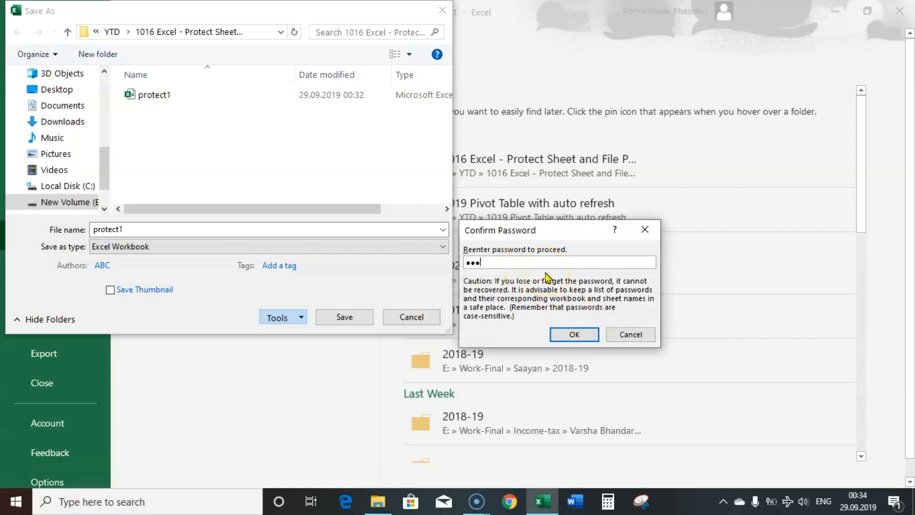
{"action": "left_click", "coordinate": [574, 333]}
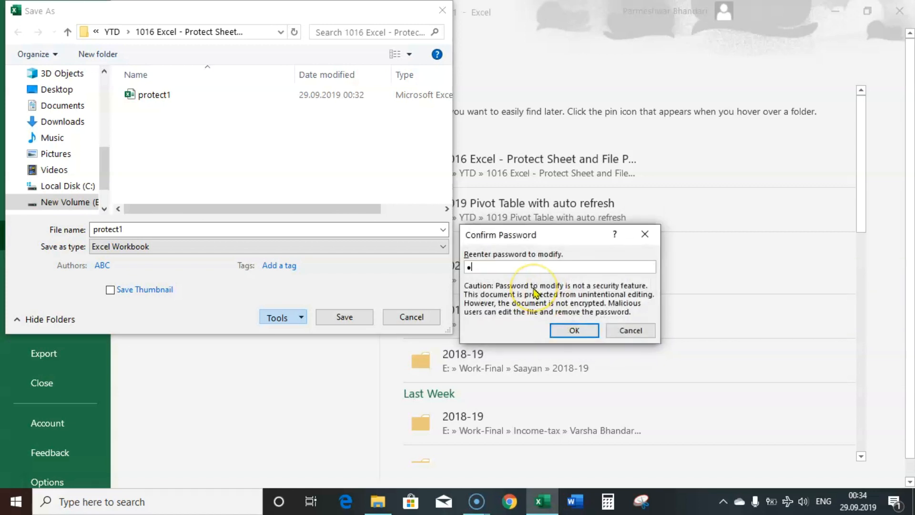
{"action": "left_click", "coordinate": [574, 329]}
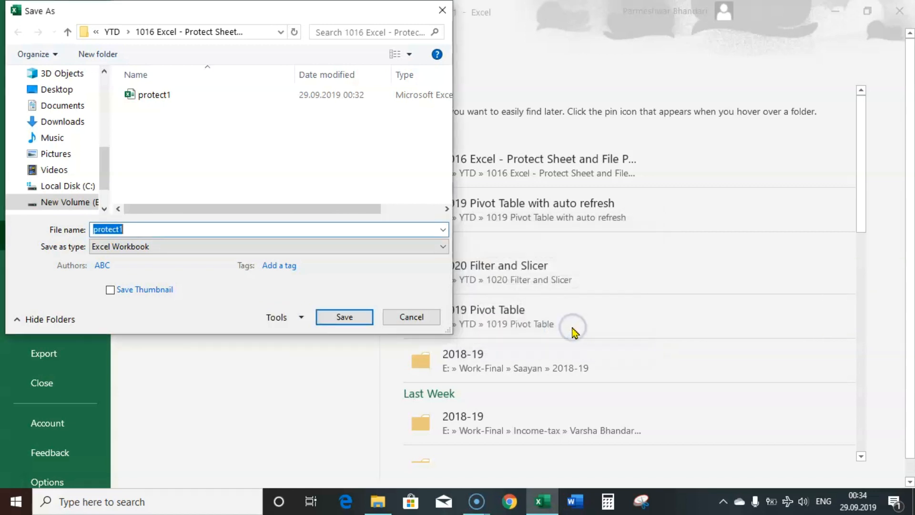
Save the workbook under the new file name protect2.
{"action": "left_click", "coordinate": [150, 229]}
{"action": "key", "text": "BackSpace"}
{"action": "type", "text": "2"}
{"action": "left_click", "coordinate": [329, 316]}
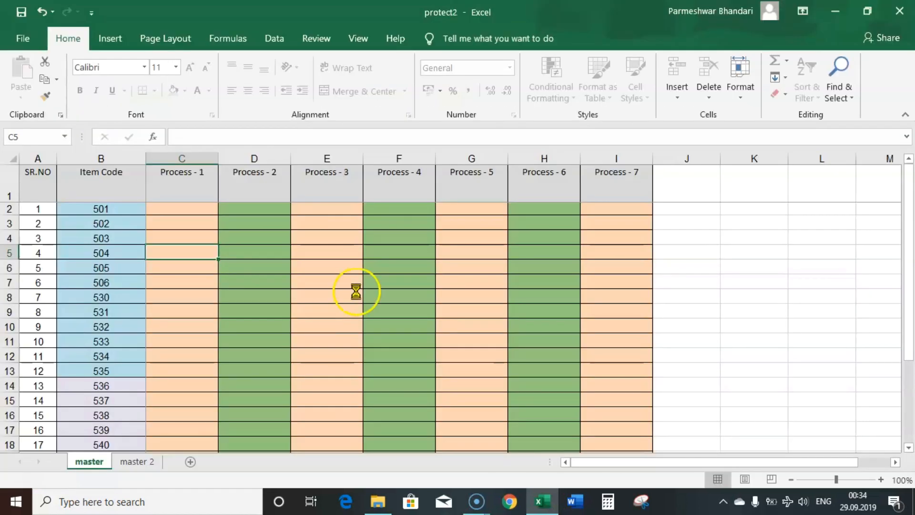
Close Excel and reopen protect2 from File Explorer to reach its password prompt.
{"action": "left_click", "coordinate": [898, 11]}
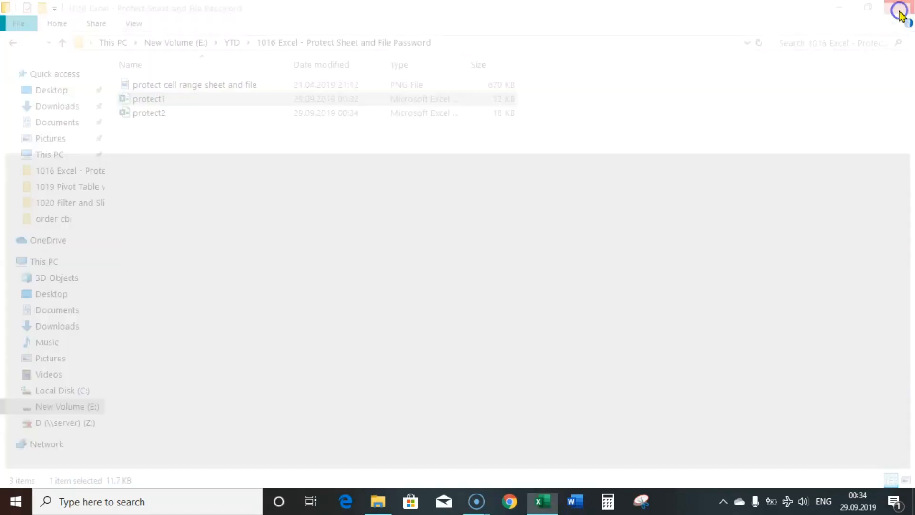
{"action": "double_click", "coordinate": [160, 113]}
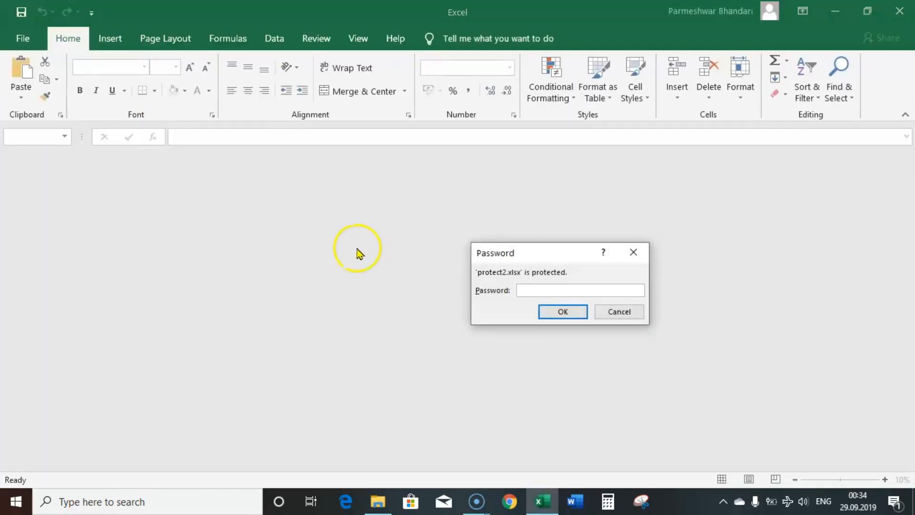
{"action": "left_click", "coordinate": [562, 289]}
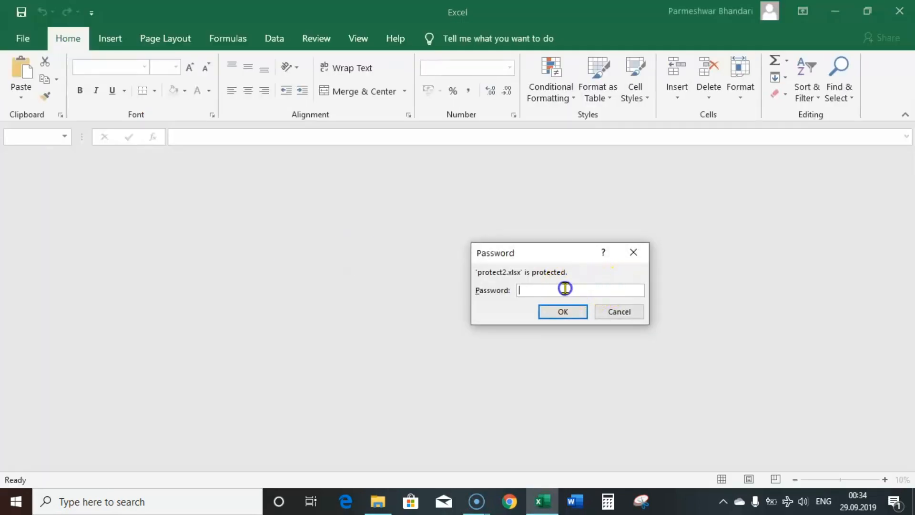
Unlock protect2 with its password to open and its password to modify.
{"action": "type", "text": "123"}
{"action": "left_click", "coordinate": [563, 311]}
{"action": "type", "text": "123"}
{"action": "left_click", "coordinate": [567, 323]}
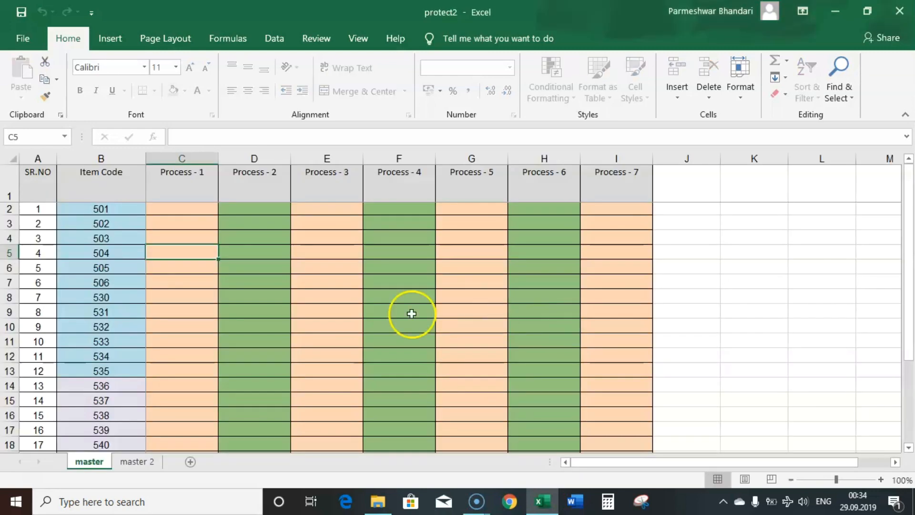
Test selecting D9, C6:C14 and E9 while toggling between master and master 2.
{"action": "left_click", "coordinate": [283, 310]}
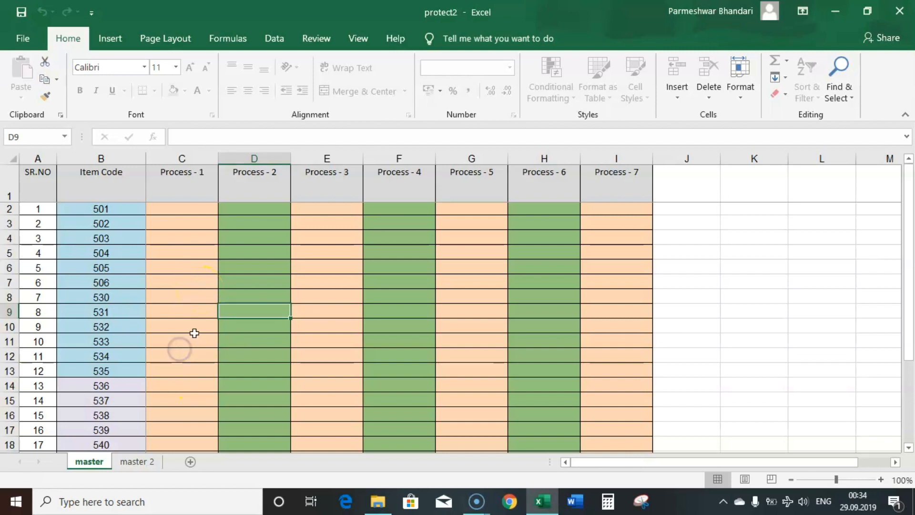
{"action": "left_click_drag", "start_coordinate": [184, 266], "coordinate": [182, 389]}
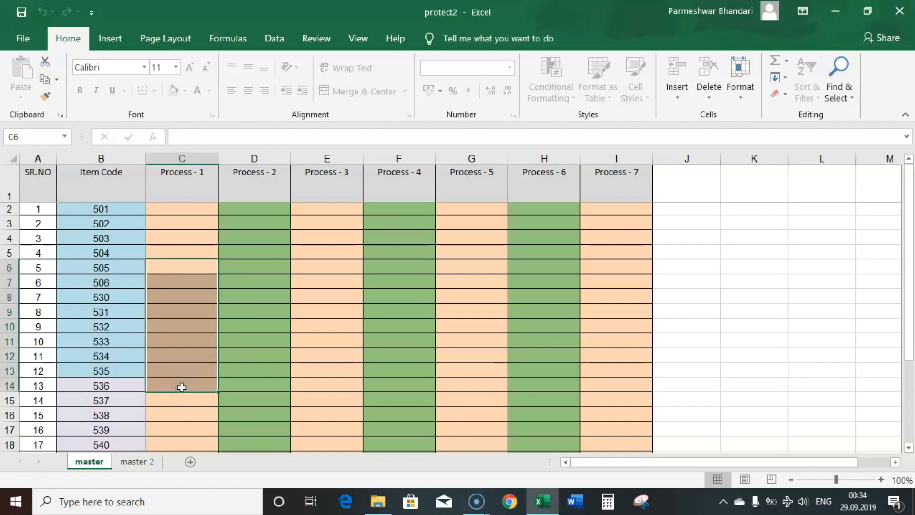
{"action": "left_click", "coordinate": [128, 462]}
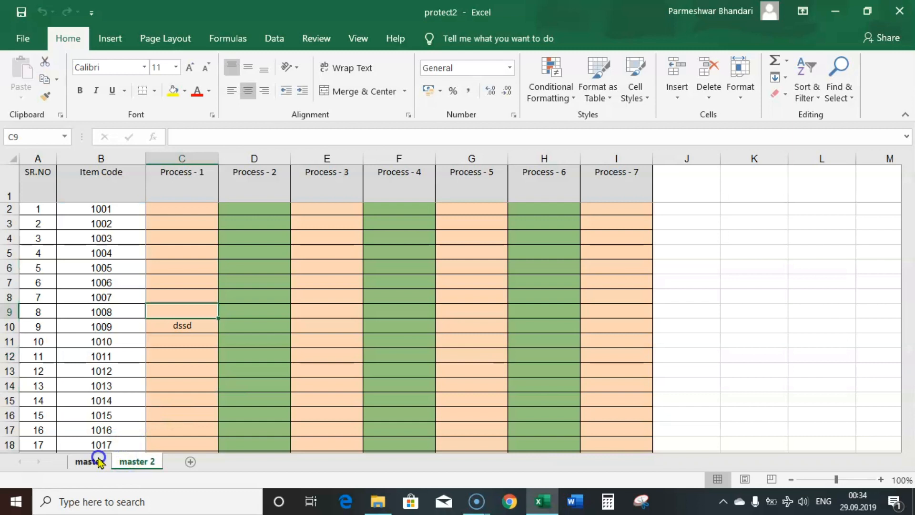
{"action": "left_click", "coordinate": [93, 460]}
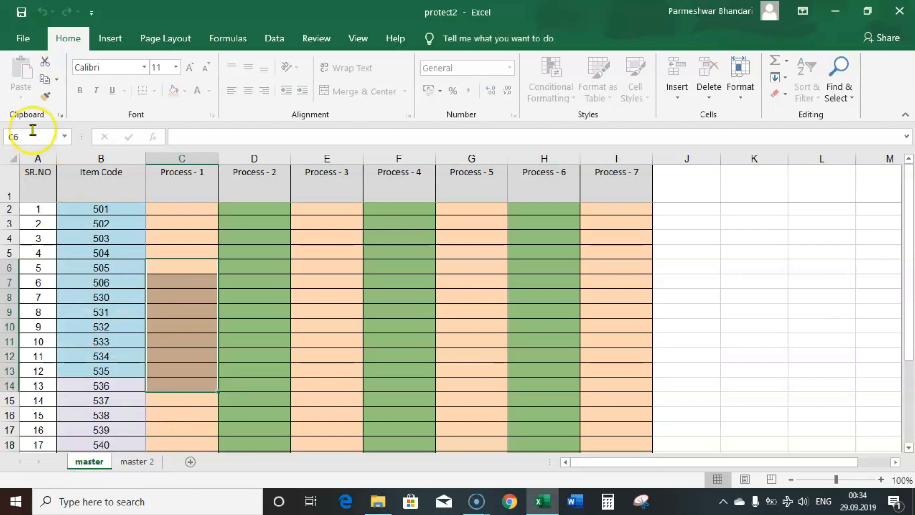
{"action": "left_click", "coordinate": [297, 317]}
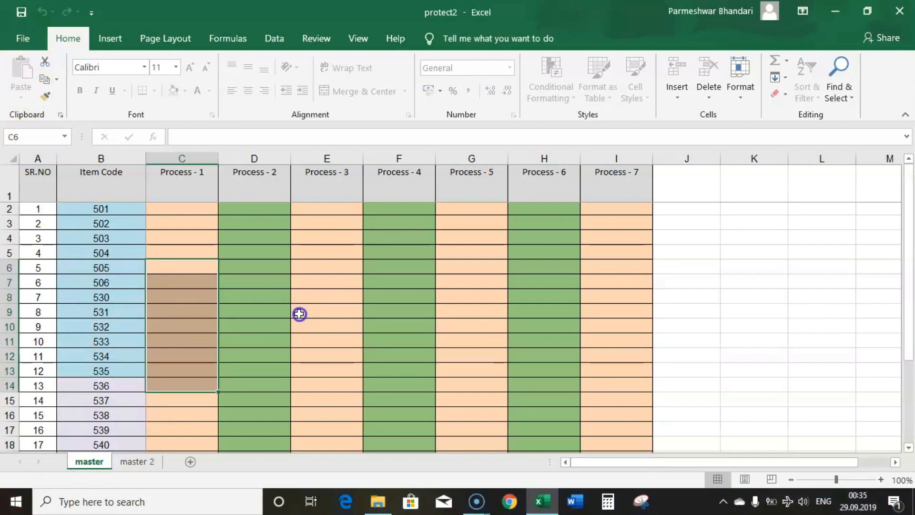
{"action": "left_click", "coordinate": [143, 461]}
{"action": "left_click", "coordinate": [90, 462]}
Test more master cells (D10, C9:C13, C12, E8, C5:C11), then open Allow Users to Edit Ranges.
{"action": "left_click", "coordinate": [237, 319]}
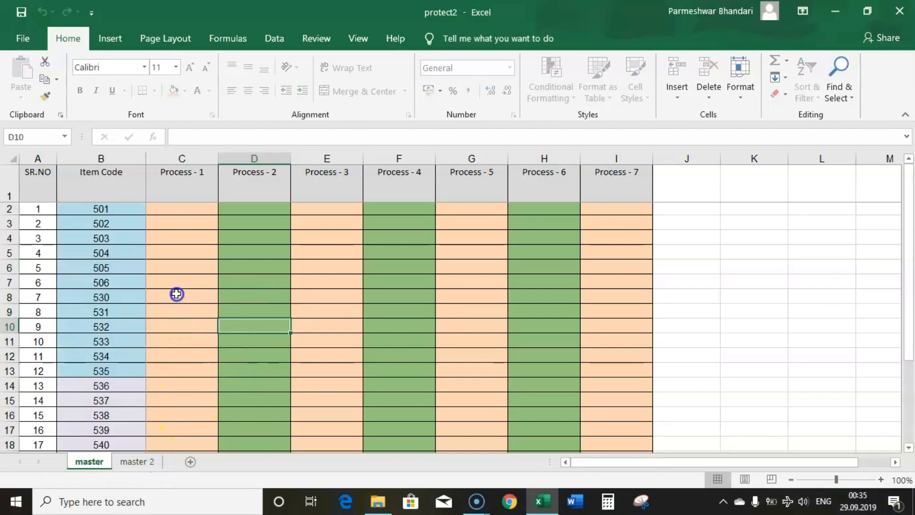
{"action": "left_click_drag", "start_coordinate": [176, 310], "coordinate": [180, 371]}
{"action": "left_click", "coordinate": [133, 460]}
{"action": "left_click", "coordinate": [100, 461]}
{"action": "left_click", "coordinate": [135, 461]}
{"action": "left_click", "coordinate": [101, 461]}
{"action": "left_click", "coordinate": [193, 358]}
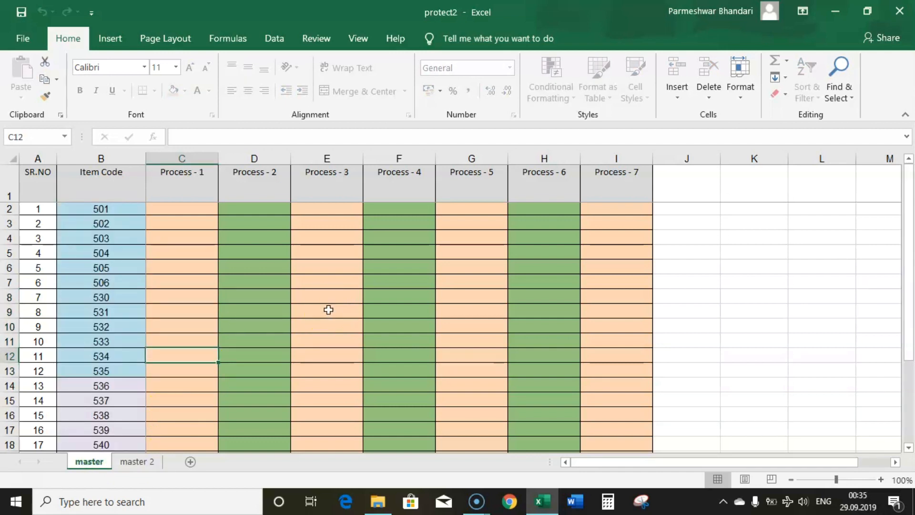
{"action": "left_click", "coordinate": [295, 301]}
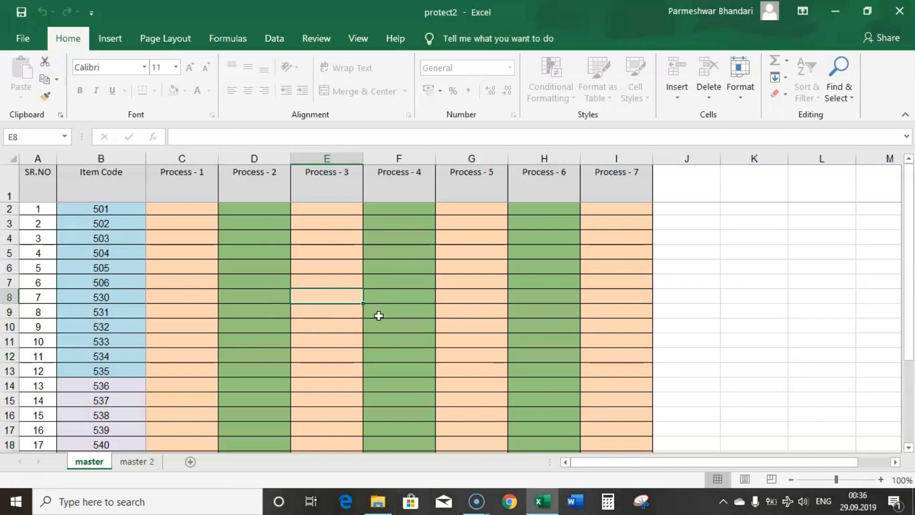
{"action": "left_click_drag", "start_coordinate": [186, 258], "coordinate": [181, 341]}
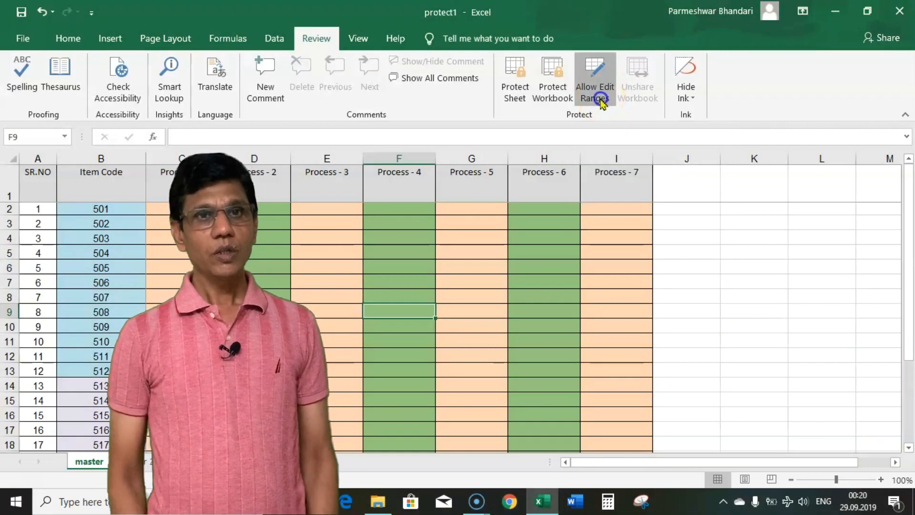
{"action": "left_click", "coordinate": [597, 95]}
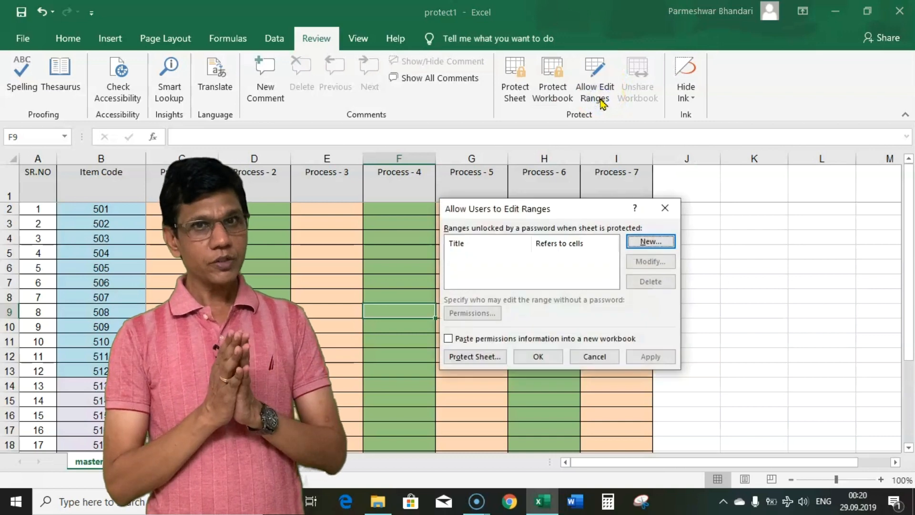
Start a new editable range, proposed as Range1 referring to $F$9.
{"action": "left_click", "coordinate": [599, 226]}
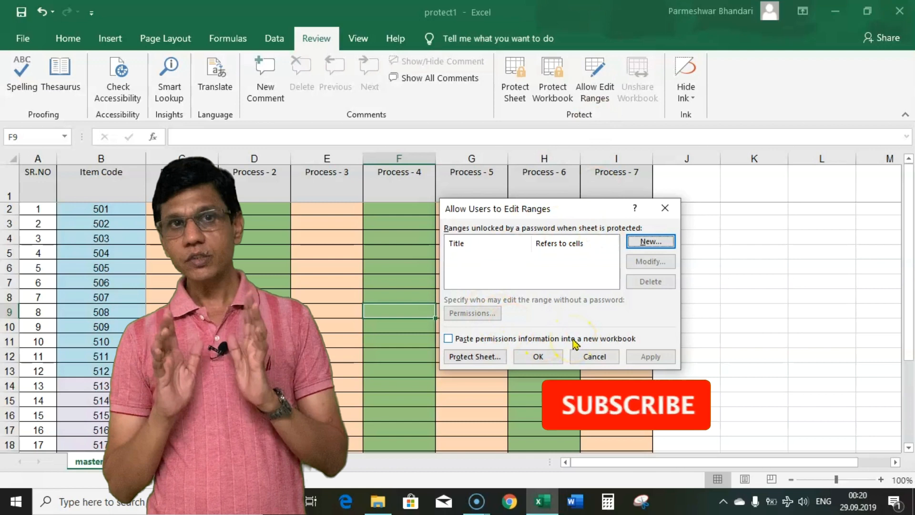
{"action": "left_click", "coordinate": [644, 242]}
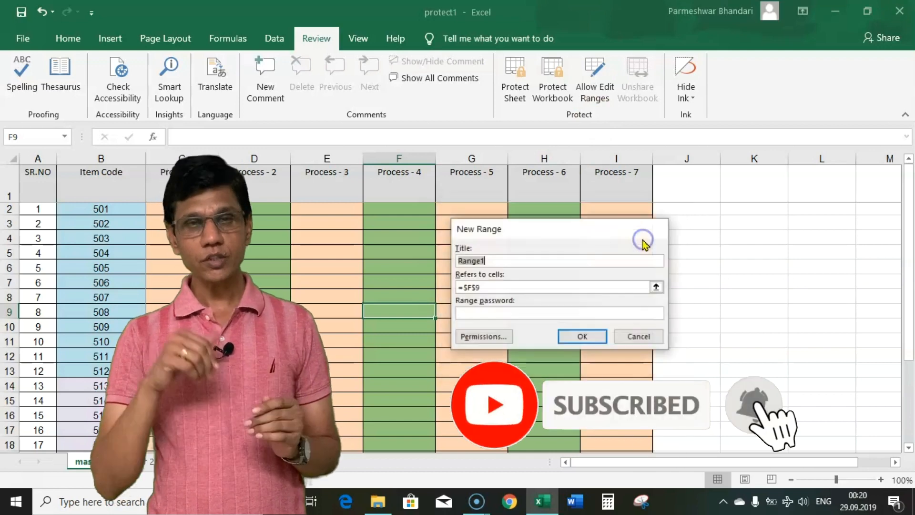